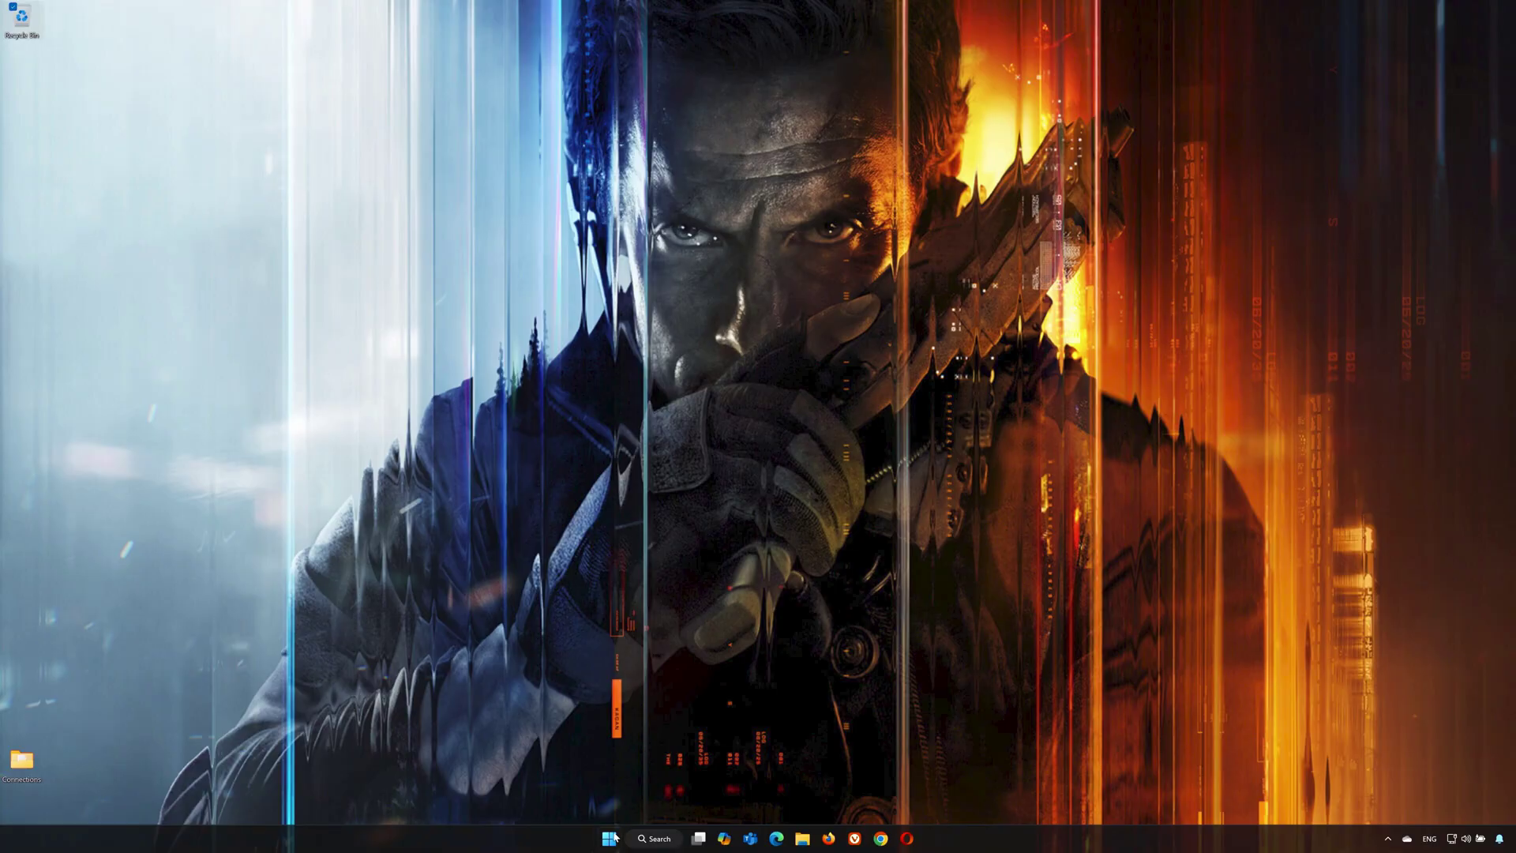
Launch Device Manager from Start search and expand Display adapters.
left_click(610, 839)
type("device manager")
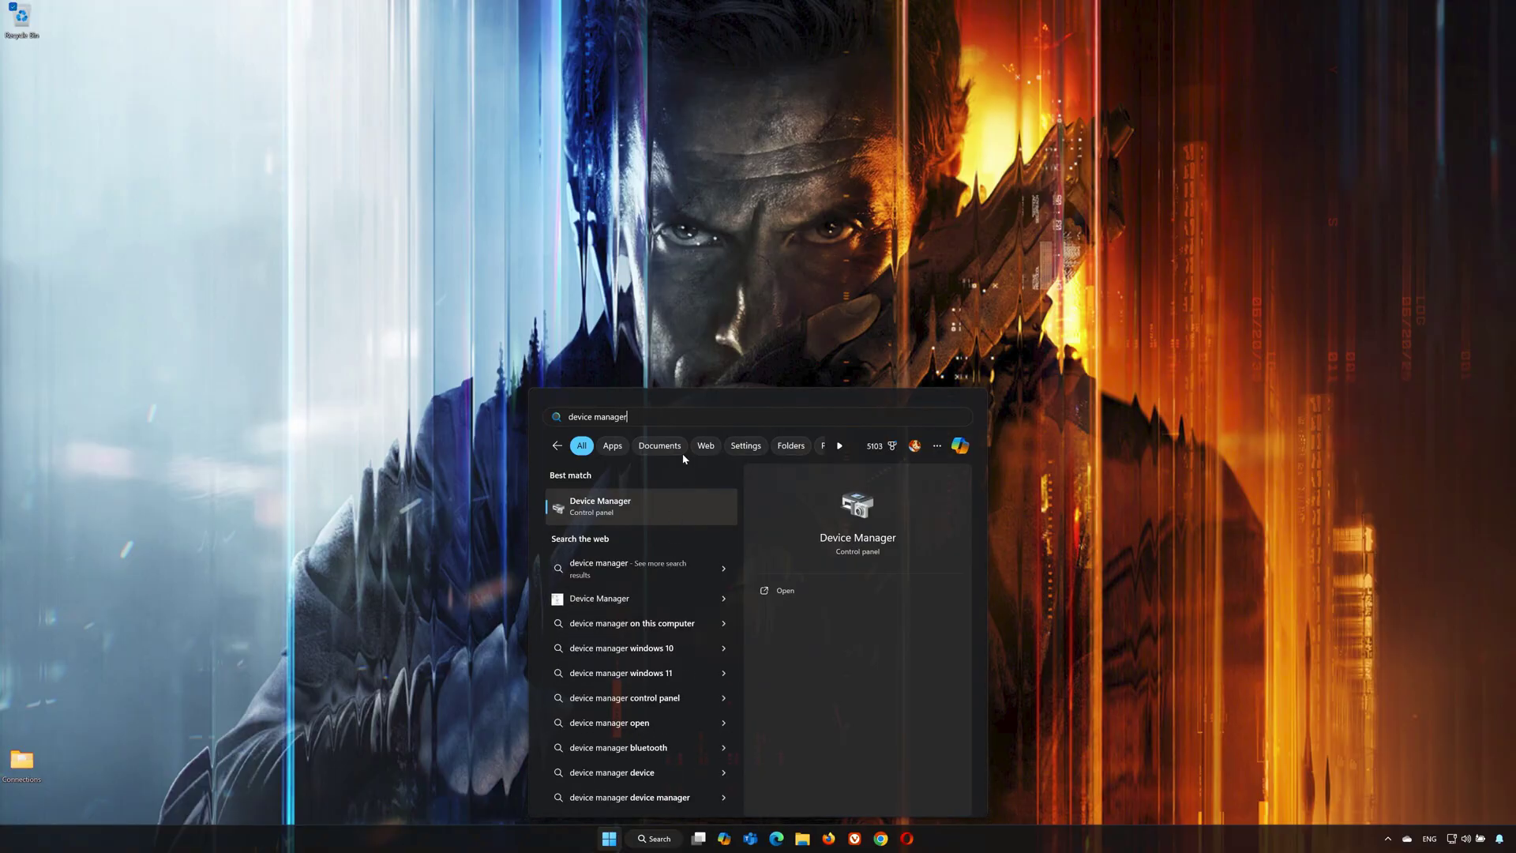
left_click(656, 506)
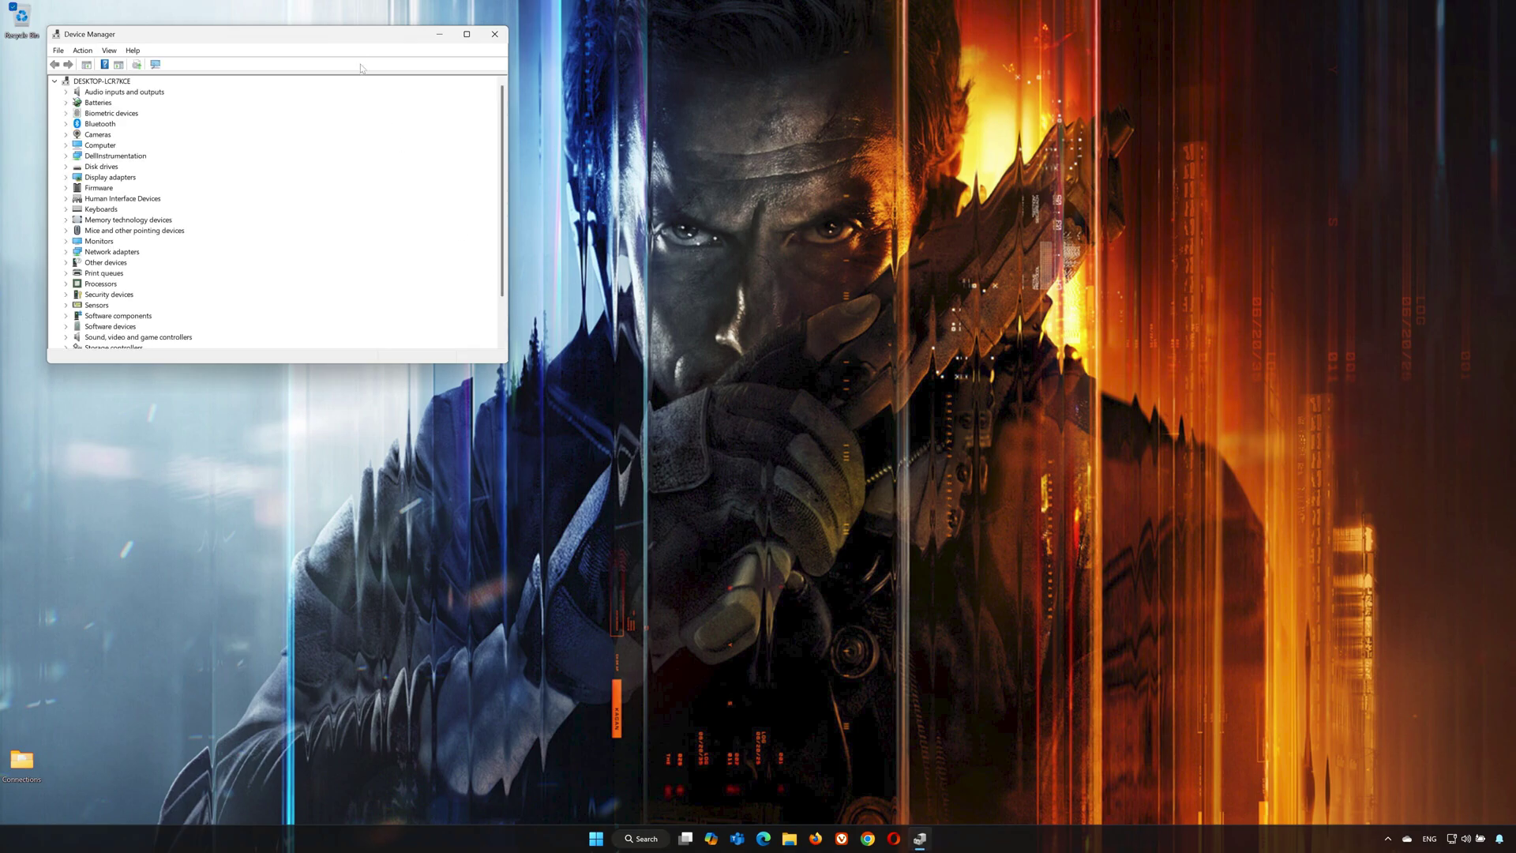
left_click_drag(361, 47, 833, 215)
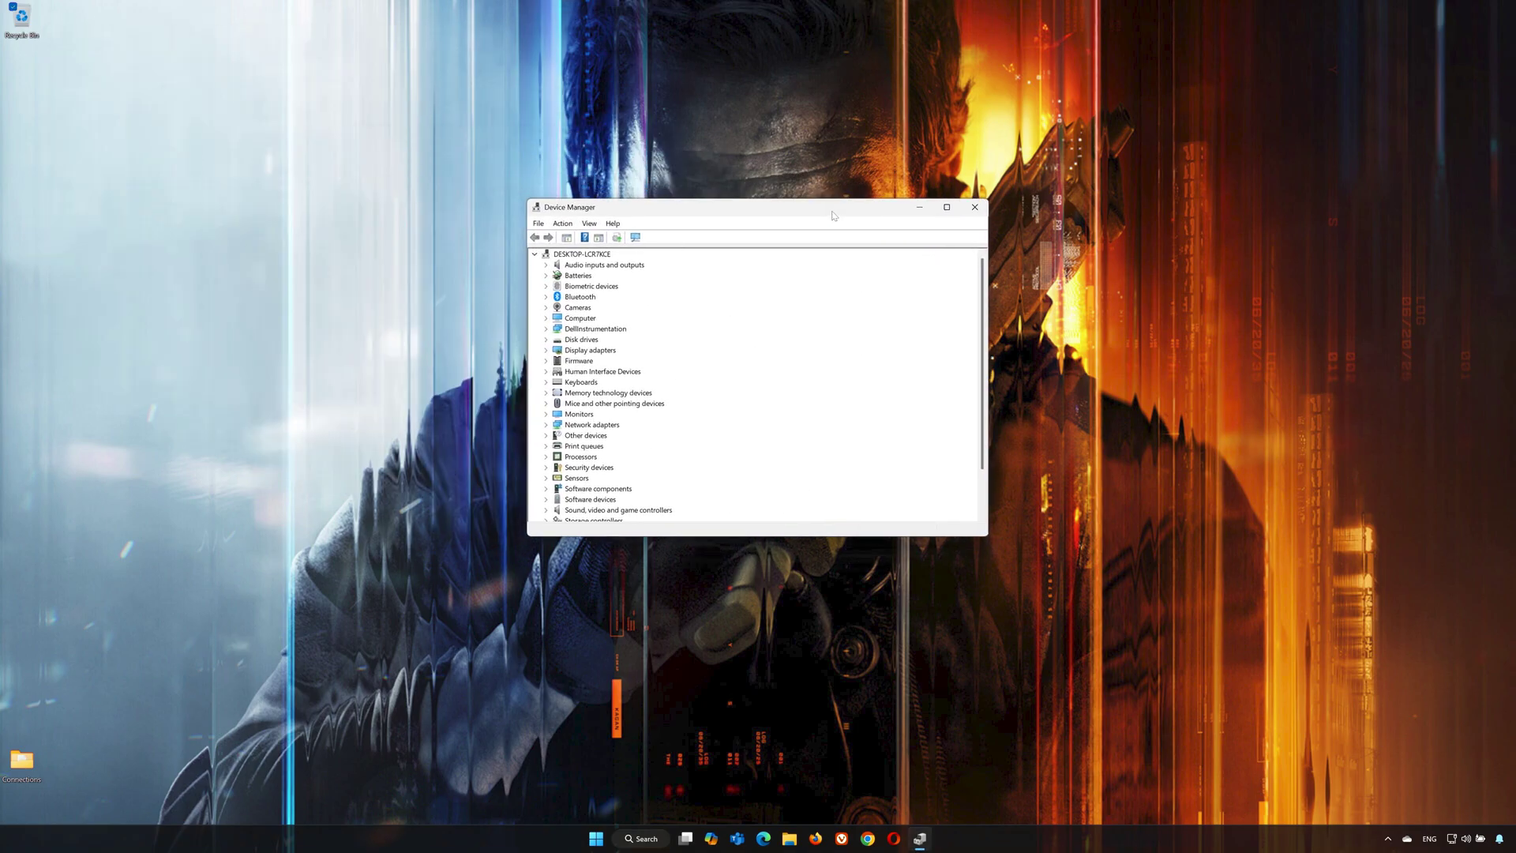
left_click(545, 350)
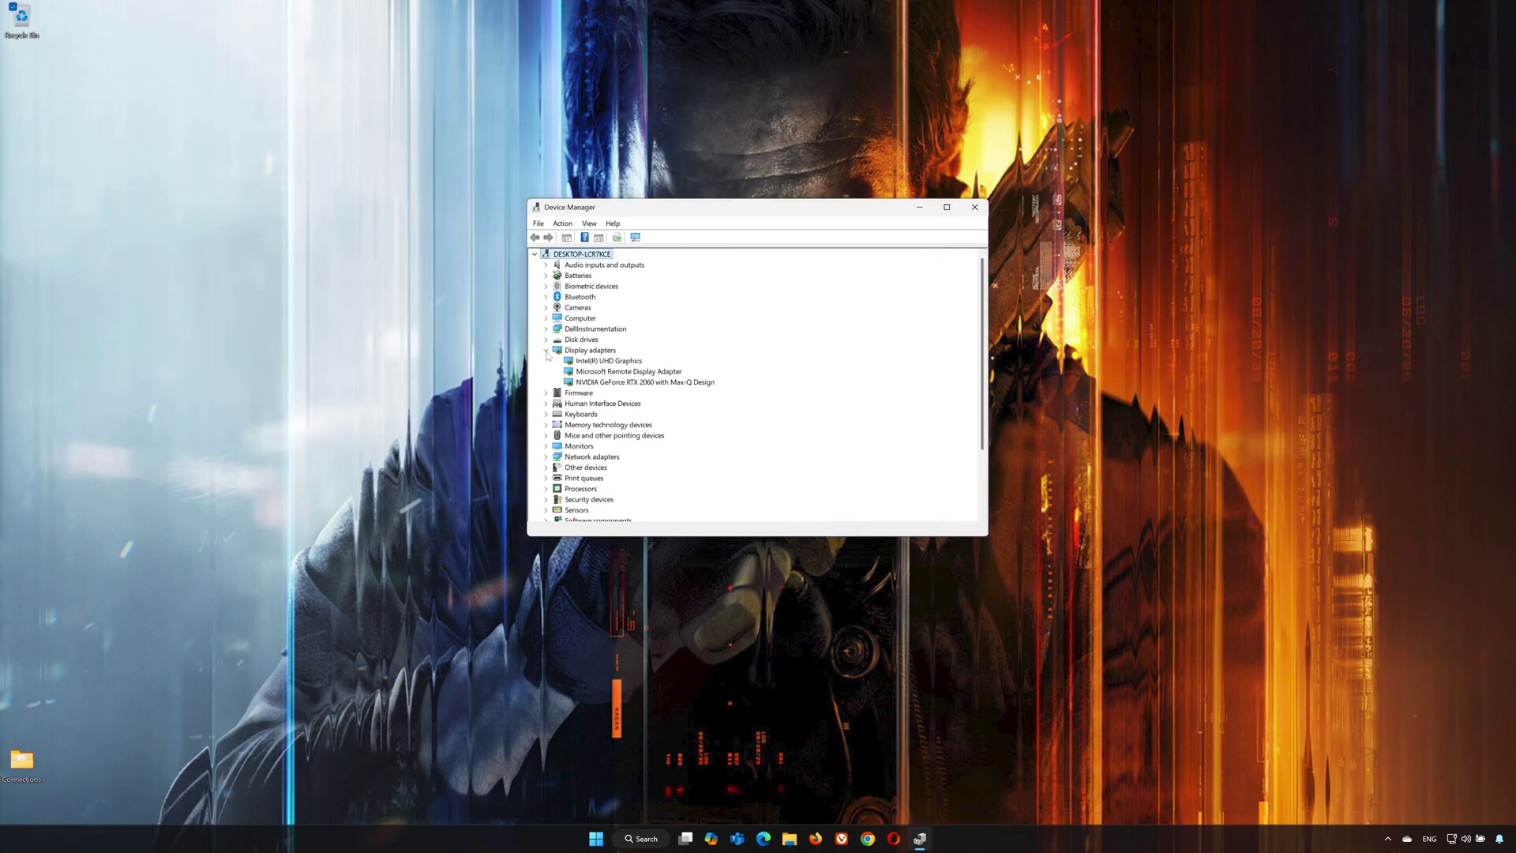
From the NVIDIA GeForce RTX 2060 adapter's Driver properties, search automatically for an updated driver.
left_click(625, 382)
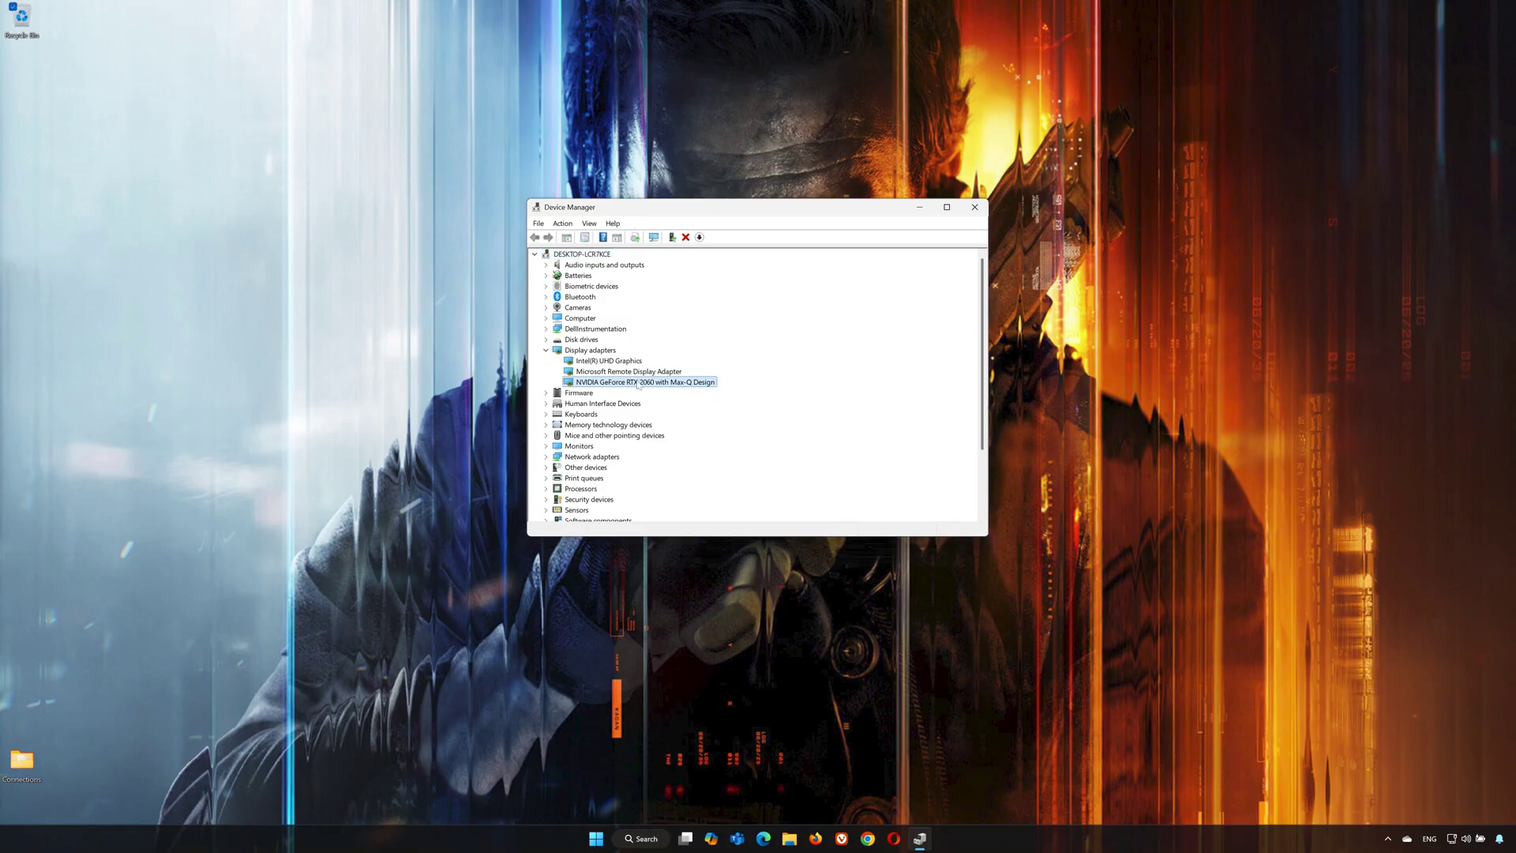
right_click(638, 384)
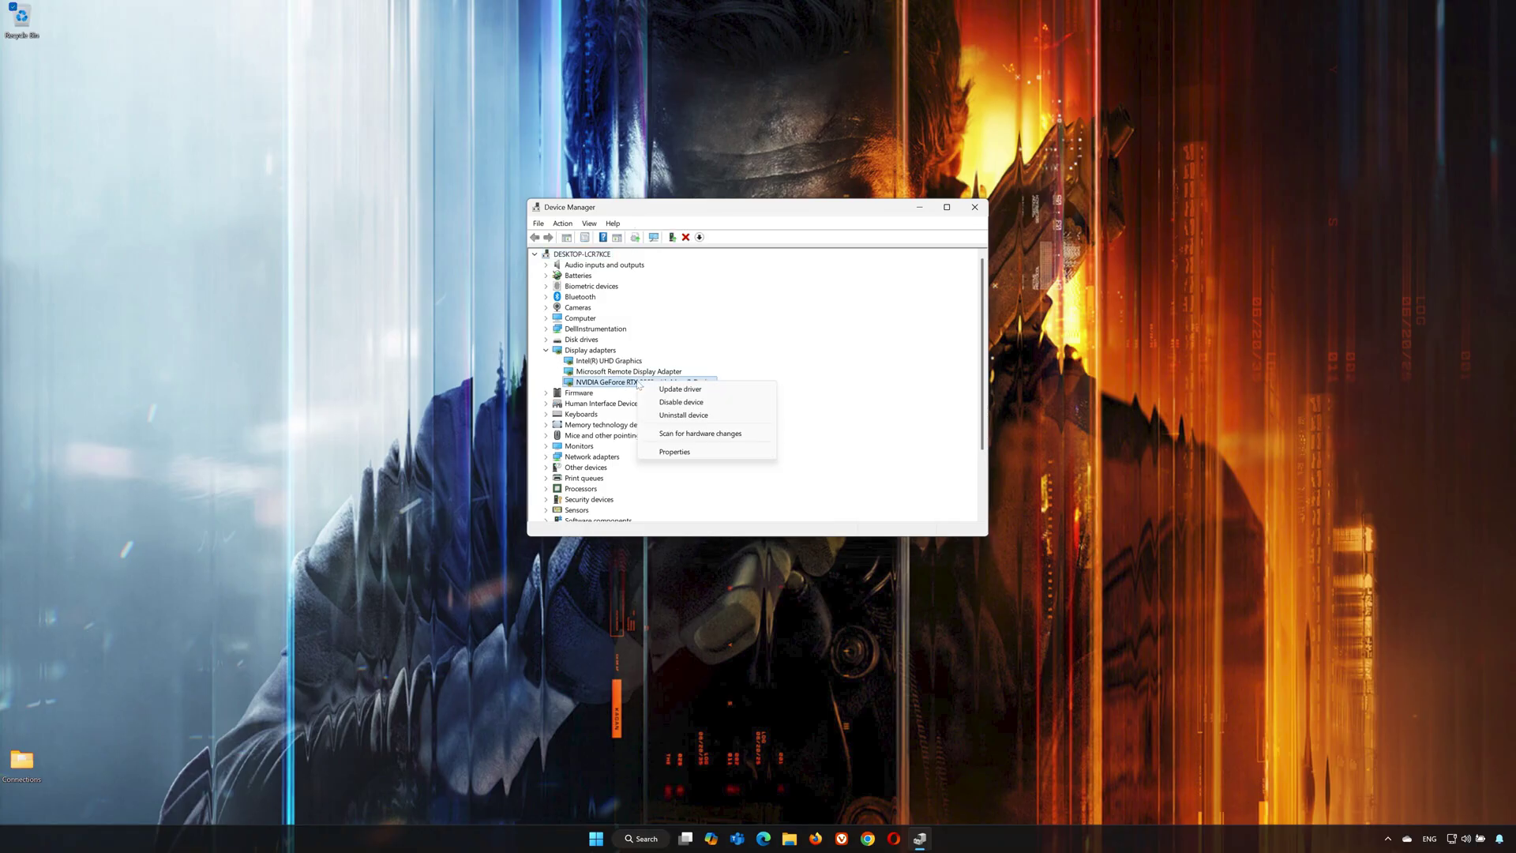
left_click(675, 452)
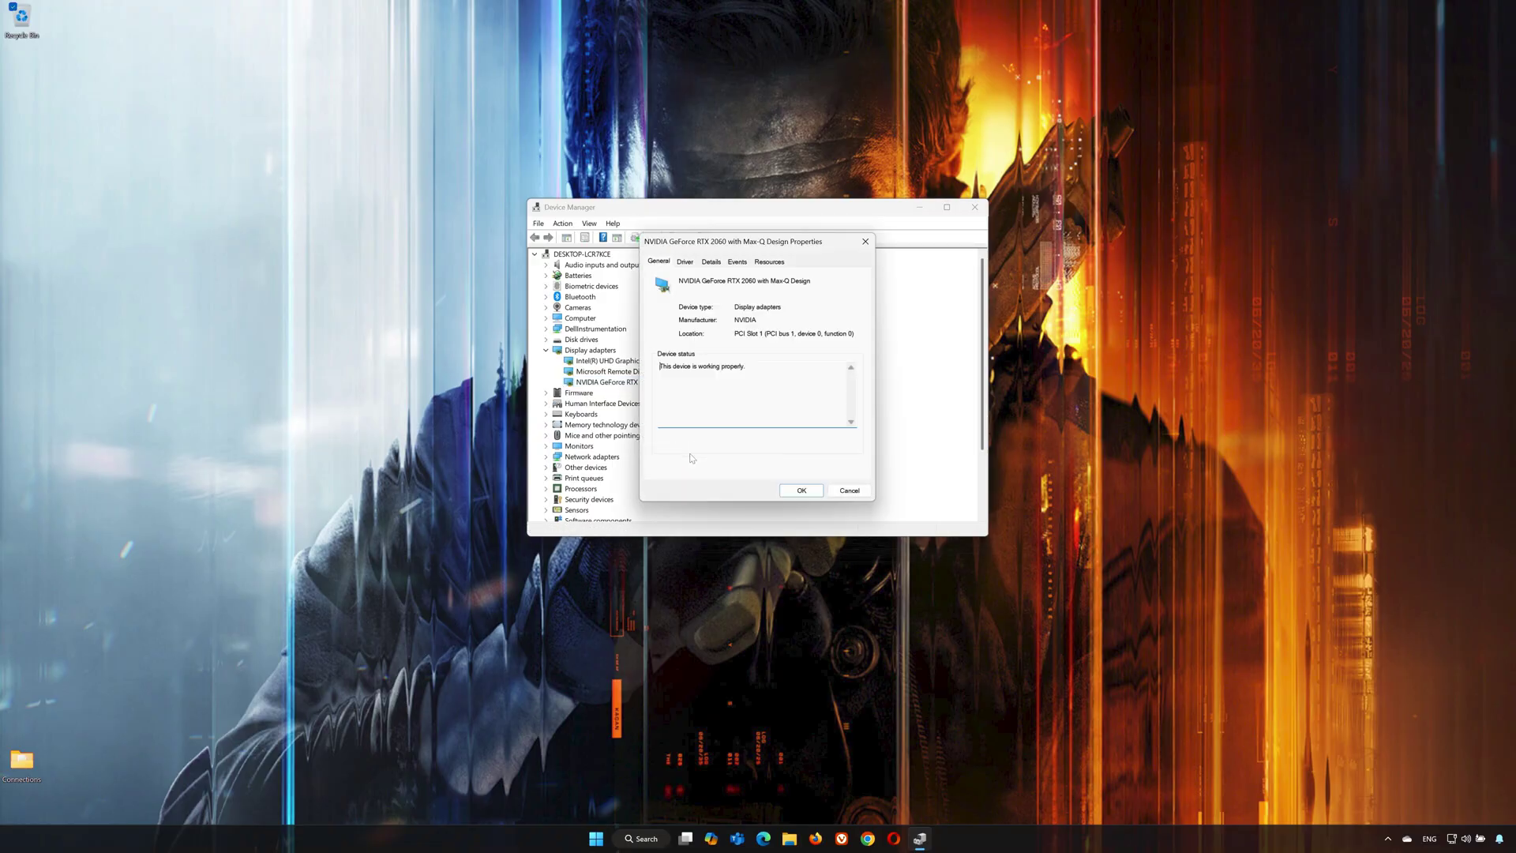
left_click(686, 262)
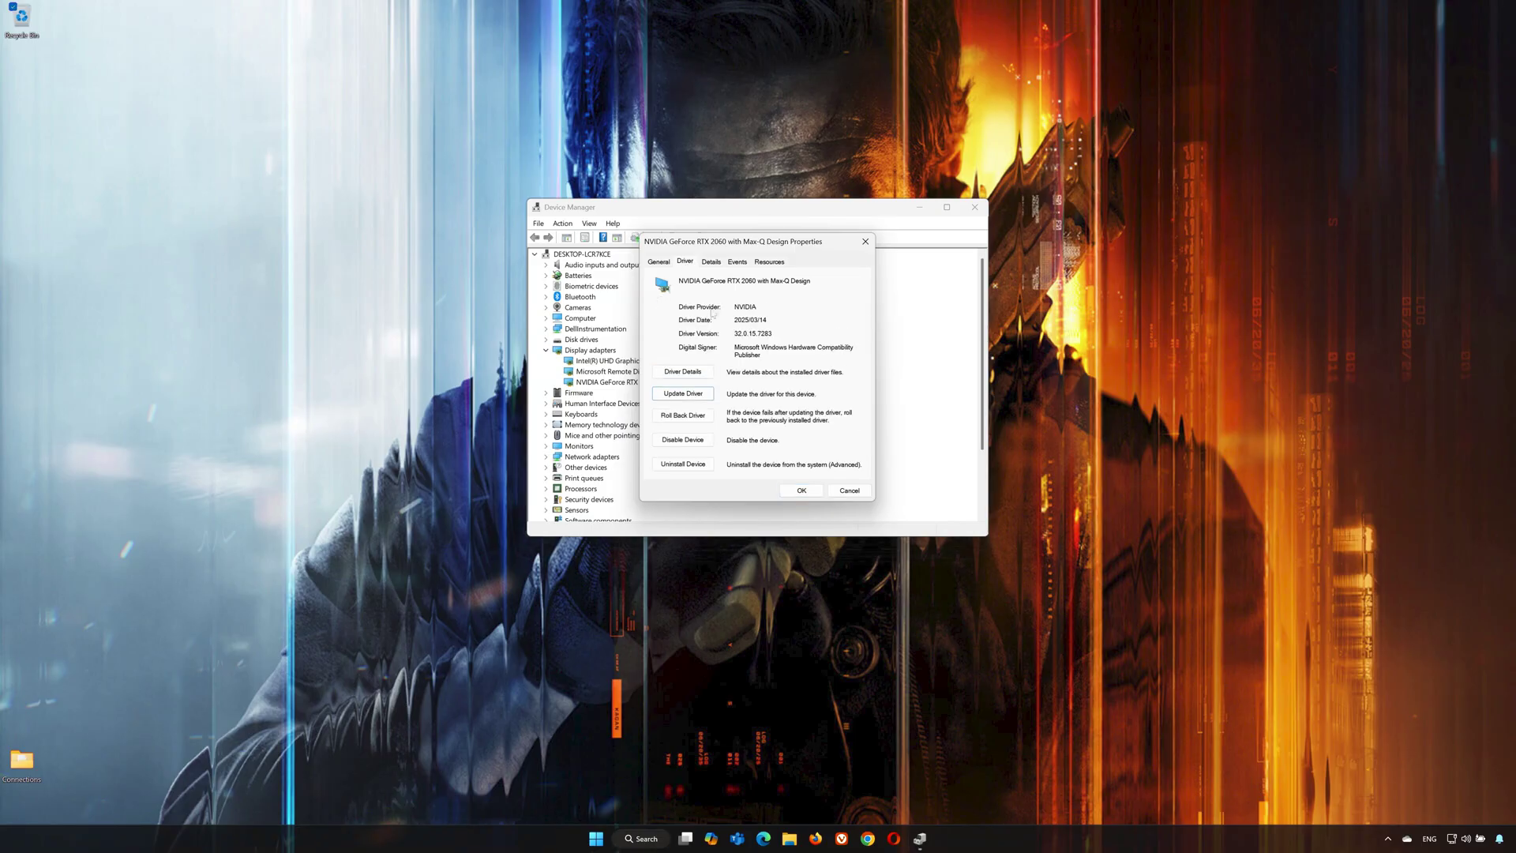
left_click(683, 393)
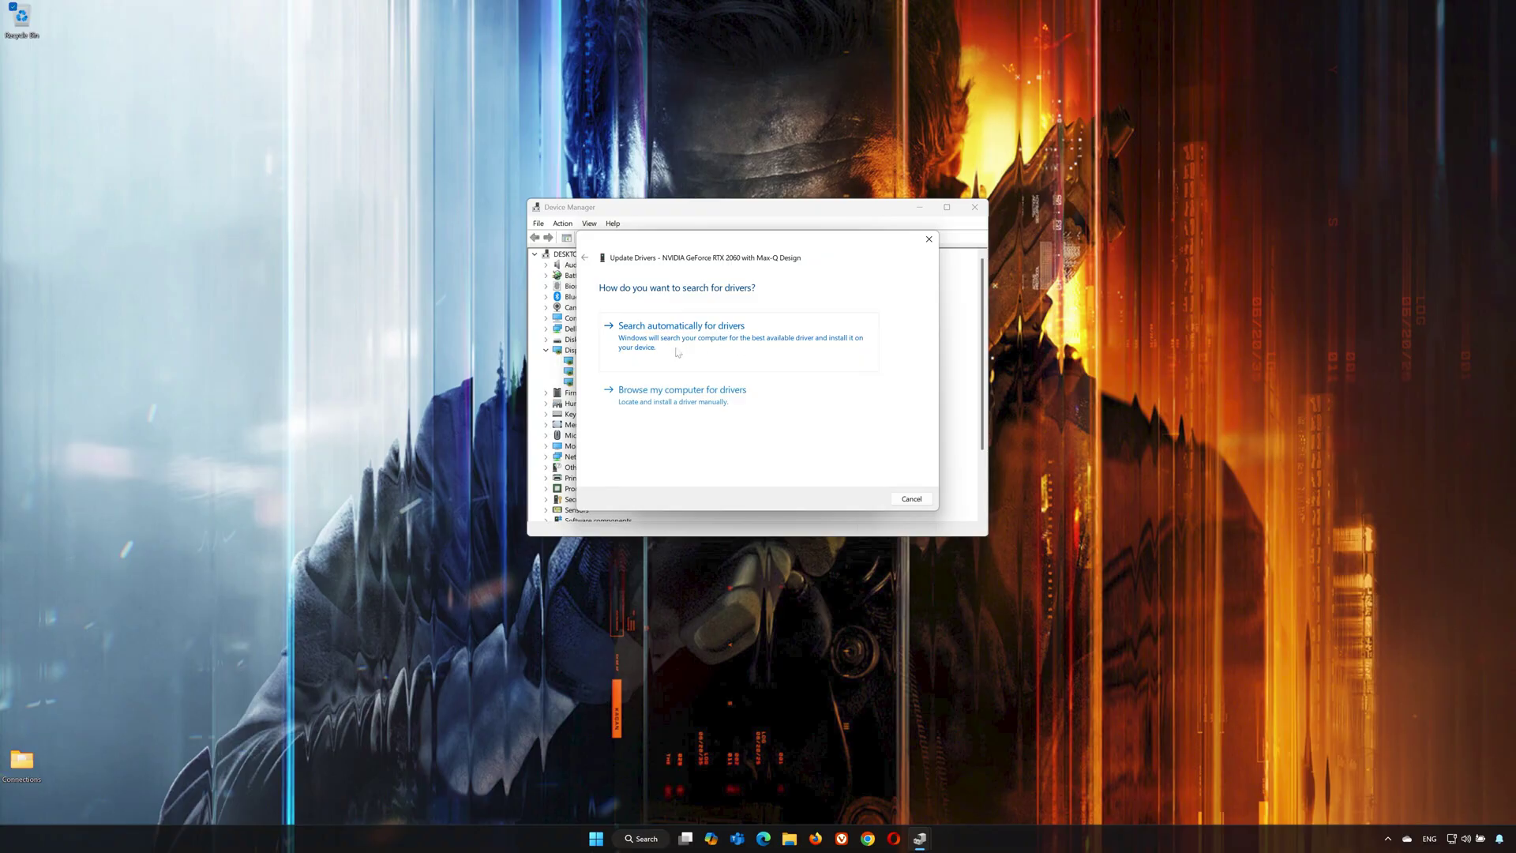
left_click(712, 348)
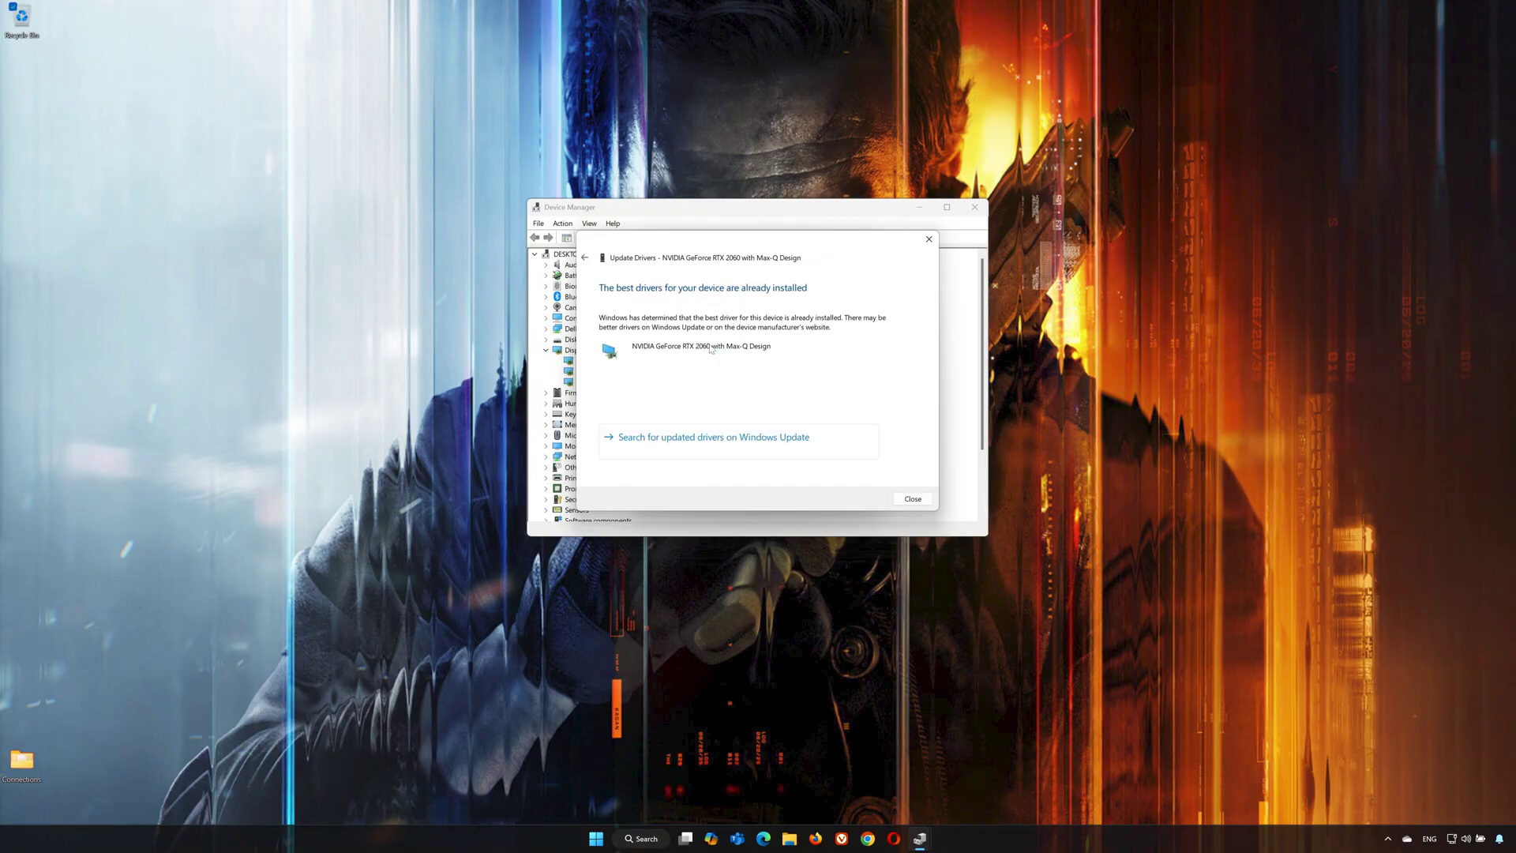
Look for updated drivers on Windows Update and run a fresh update check.
left_click(713, 446)
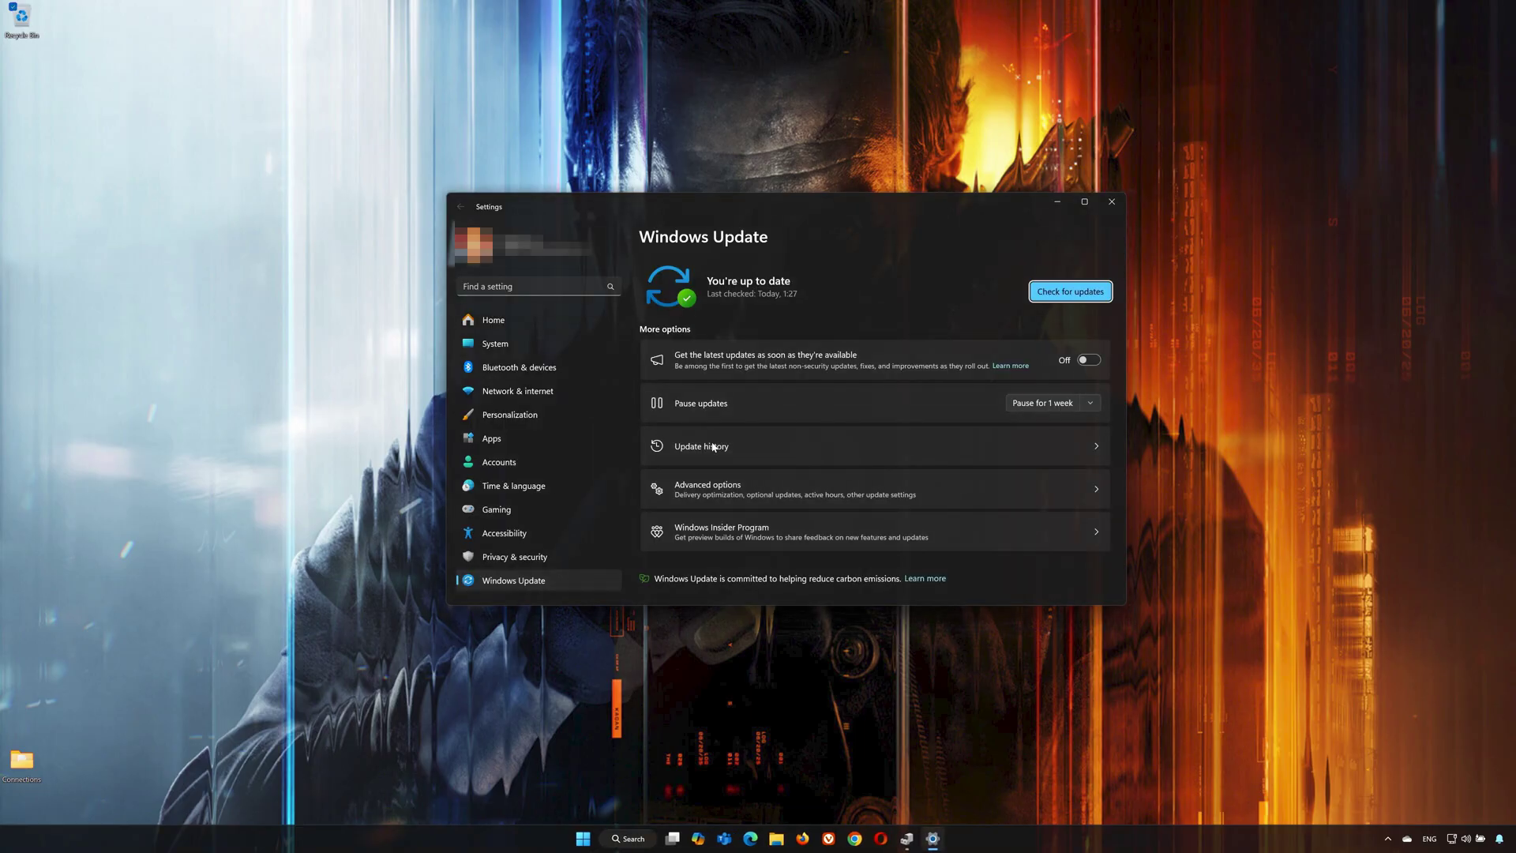
left_click(1083, 297)
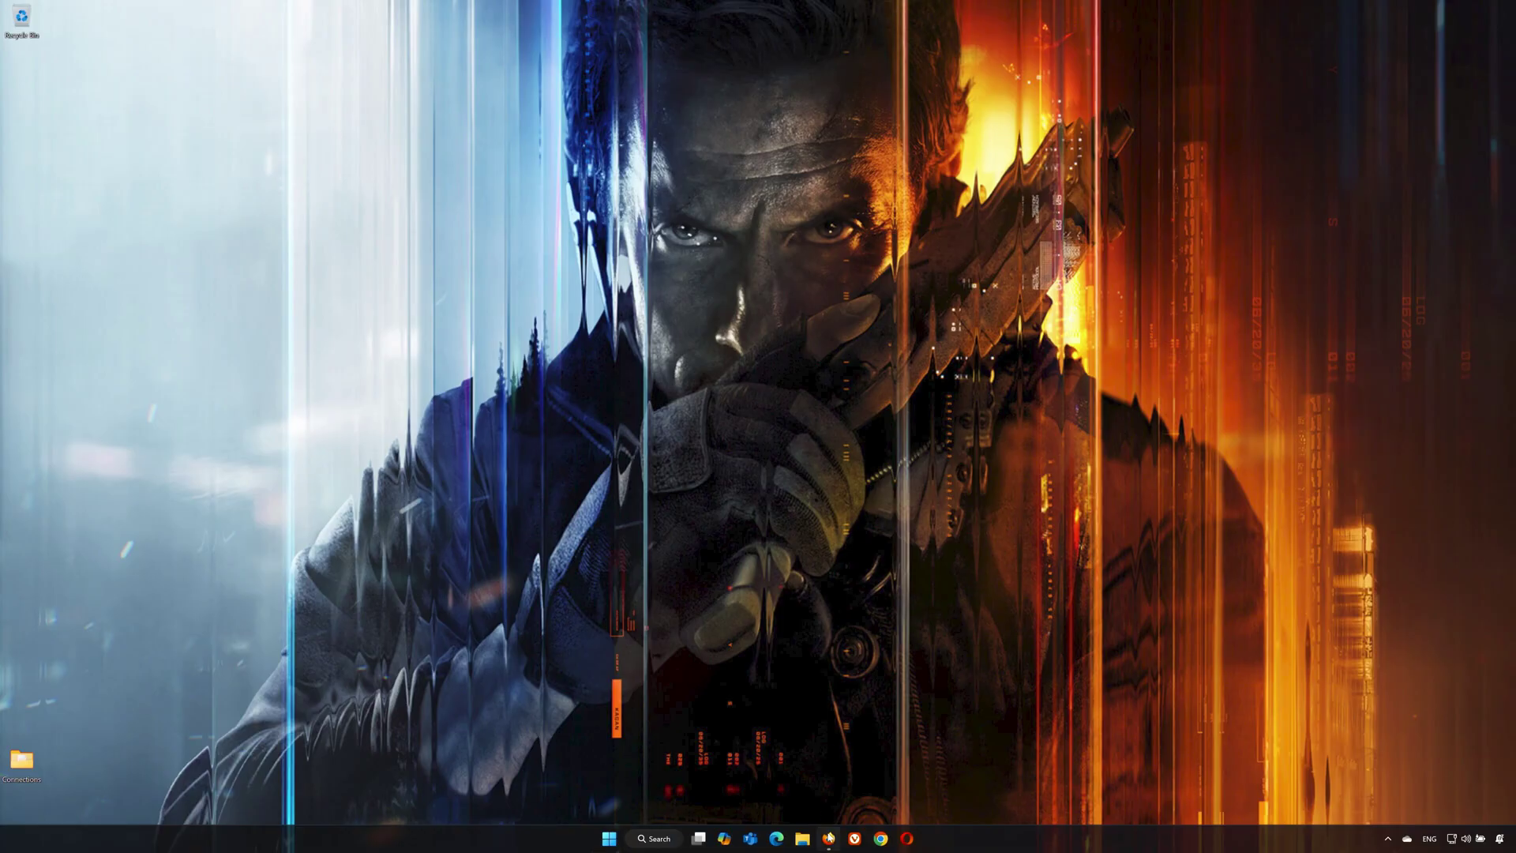
Search 'nvidia app download' in Firefox and download the NVIDIA App installer (NVIDIA_app_beta_v11.0.3.213.exe).
left_click(828, 838)
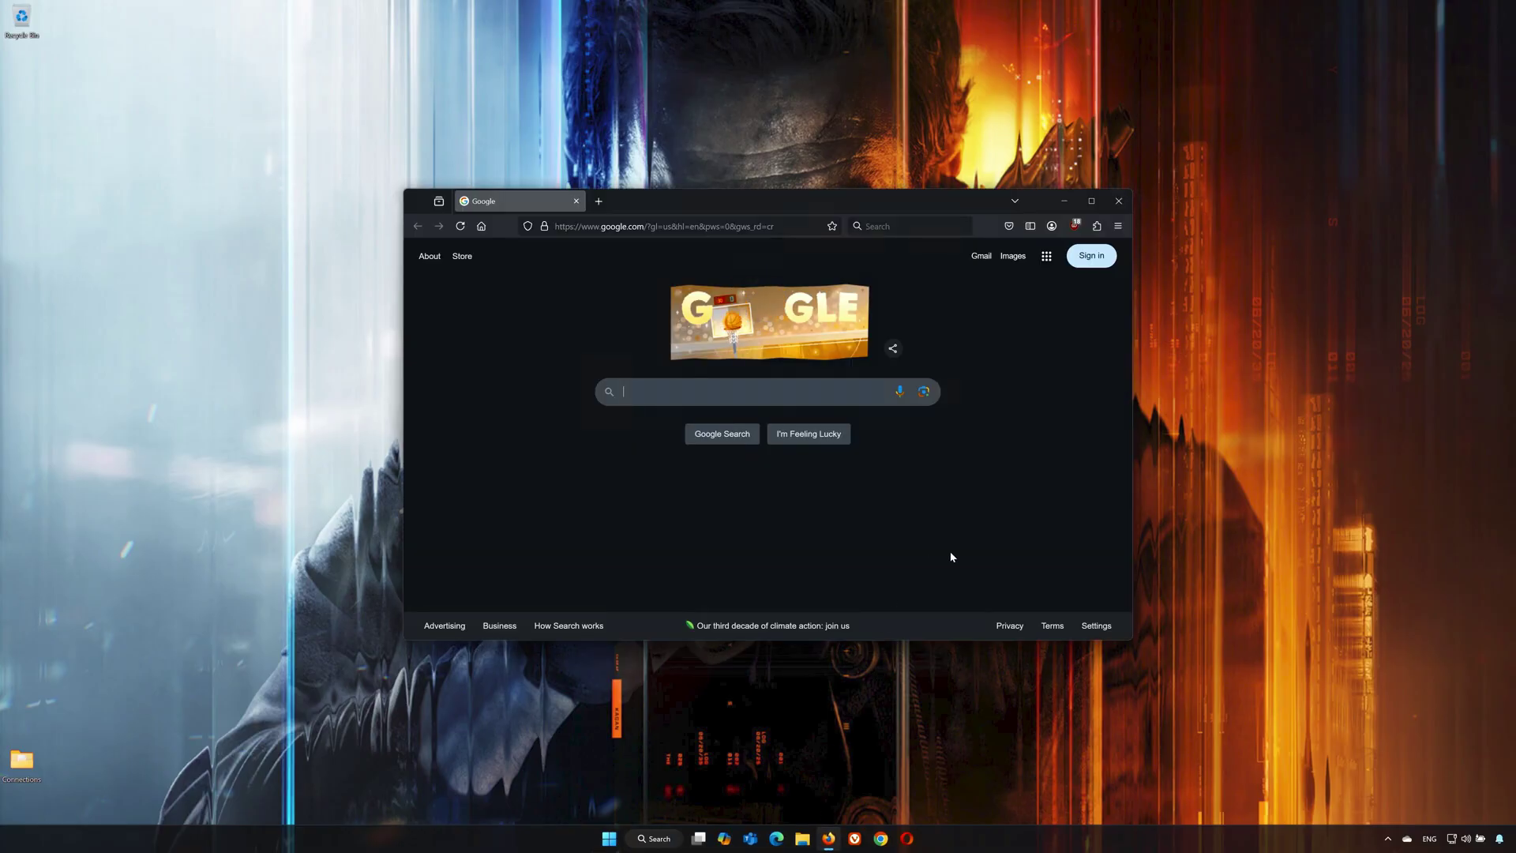
type("nvidia app download")
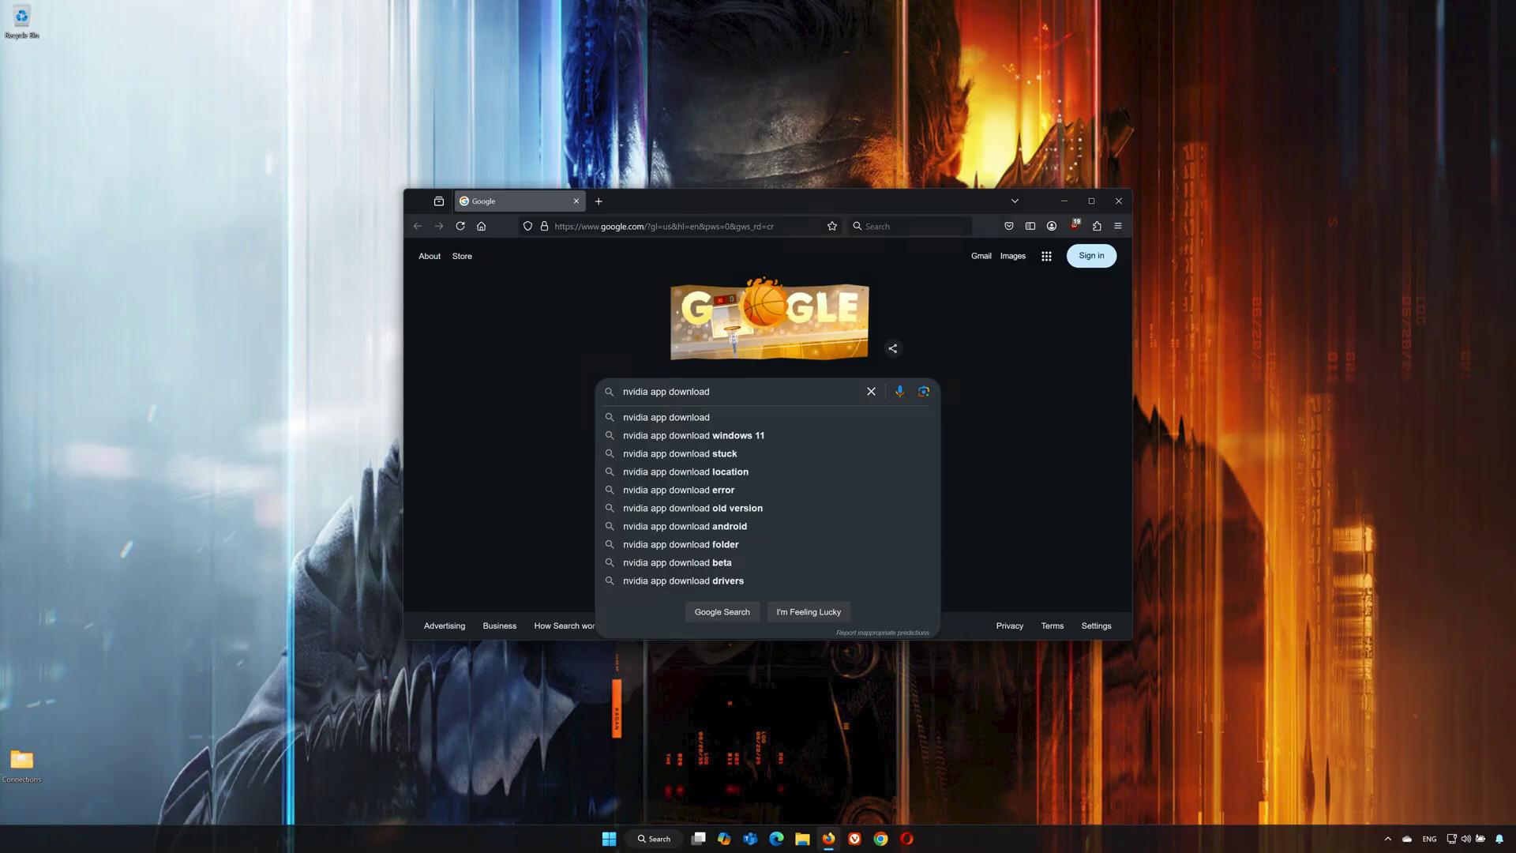
key("Return")
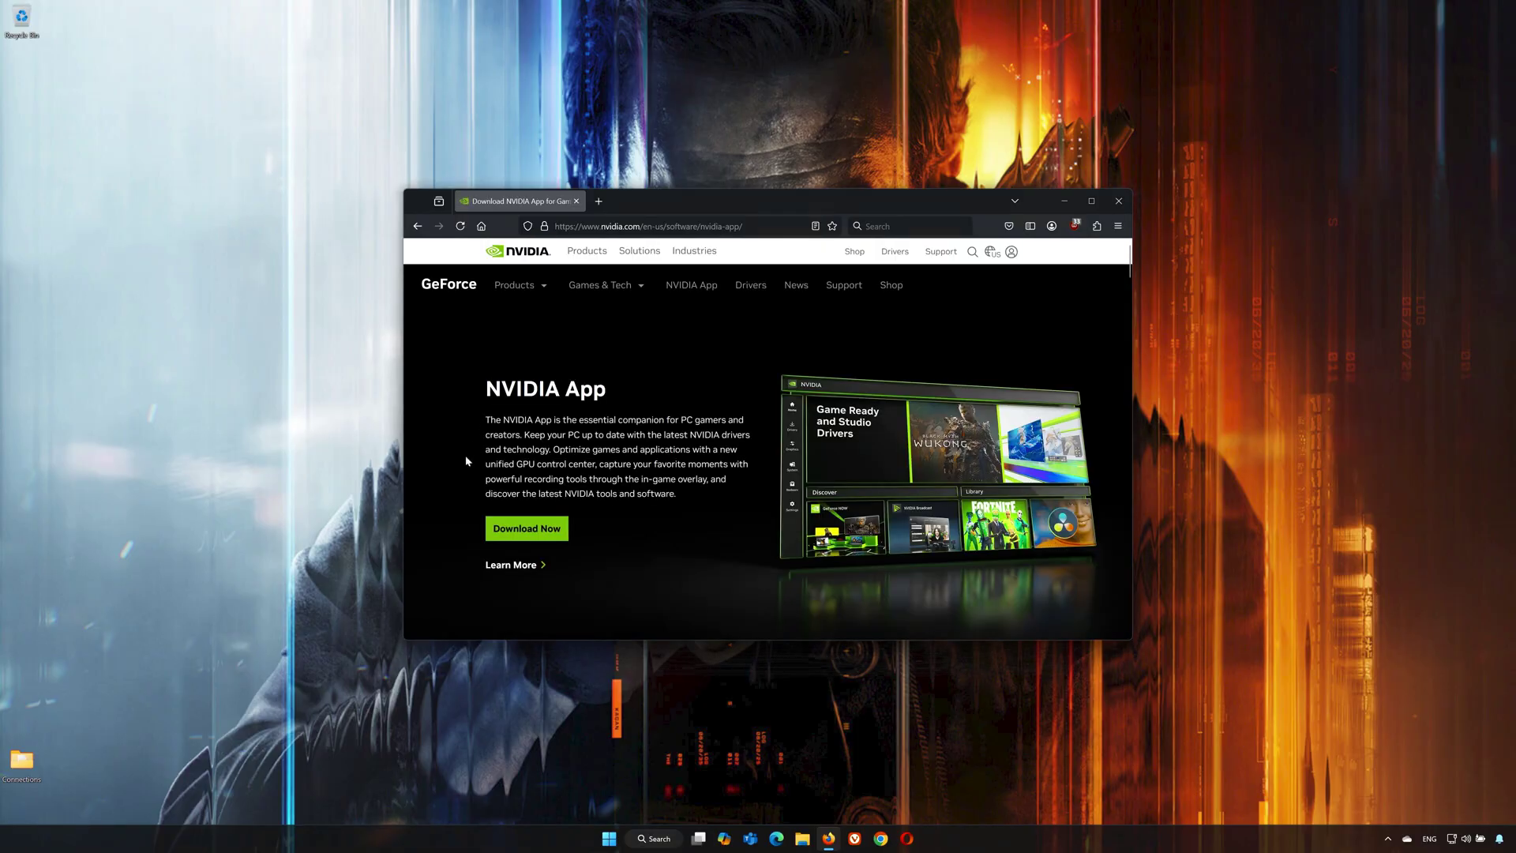
left_click(534, 529)
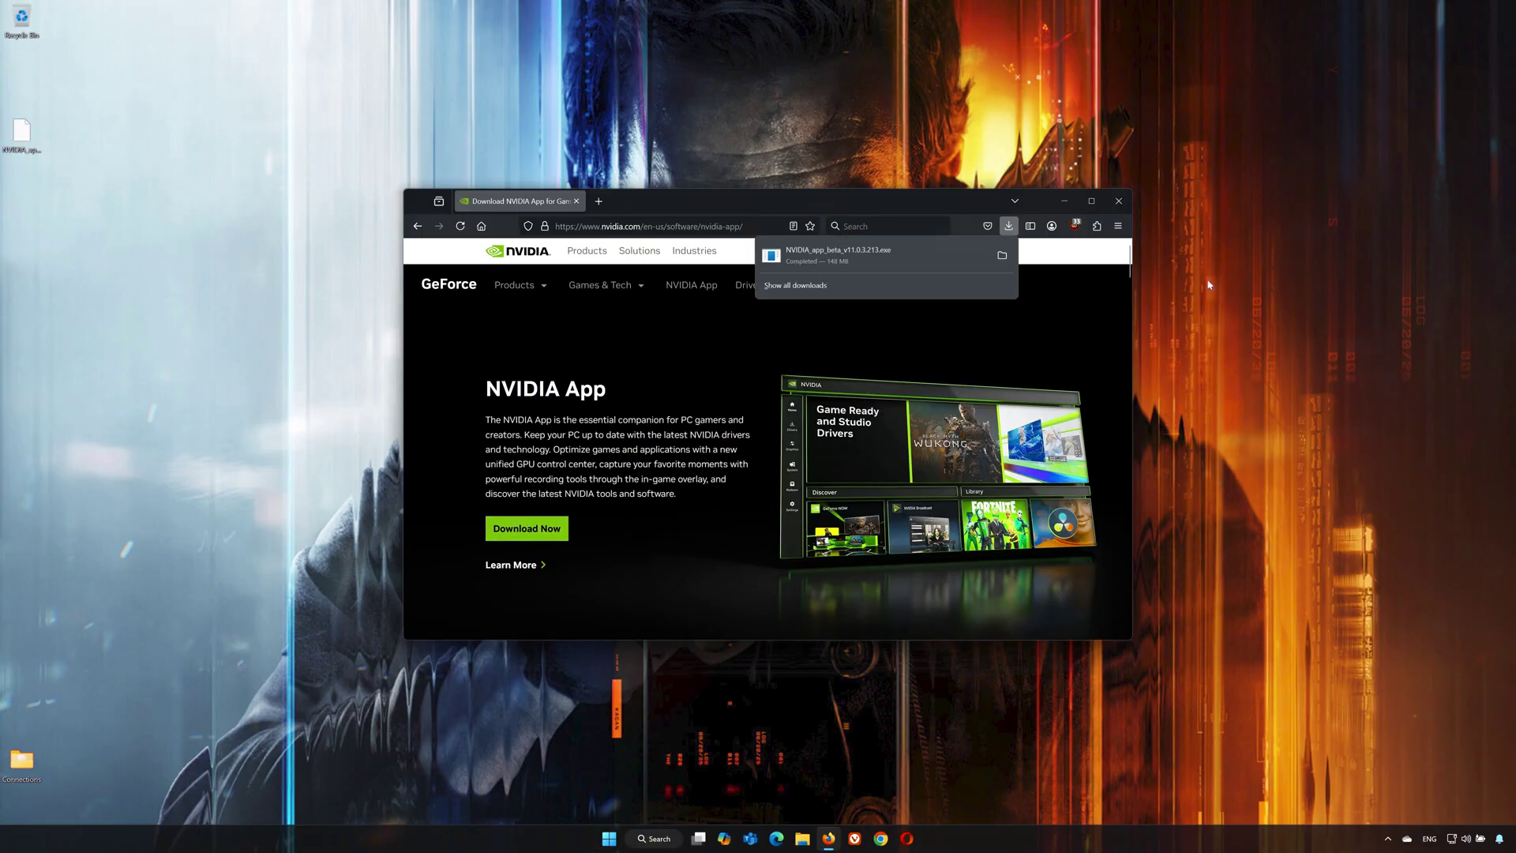
Close Firefox, run the desktop NVIDIA App installer with admin permission, and accept its agreement.
left_click(1128, 203)
left_click(1128, 203)
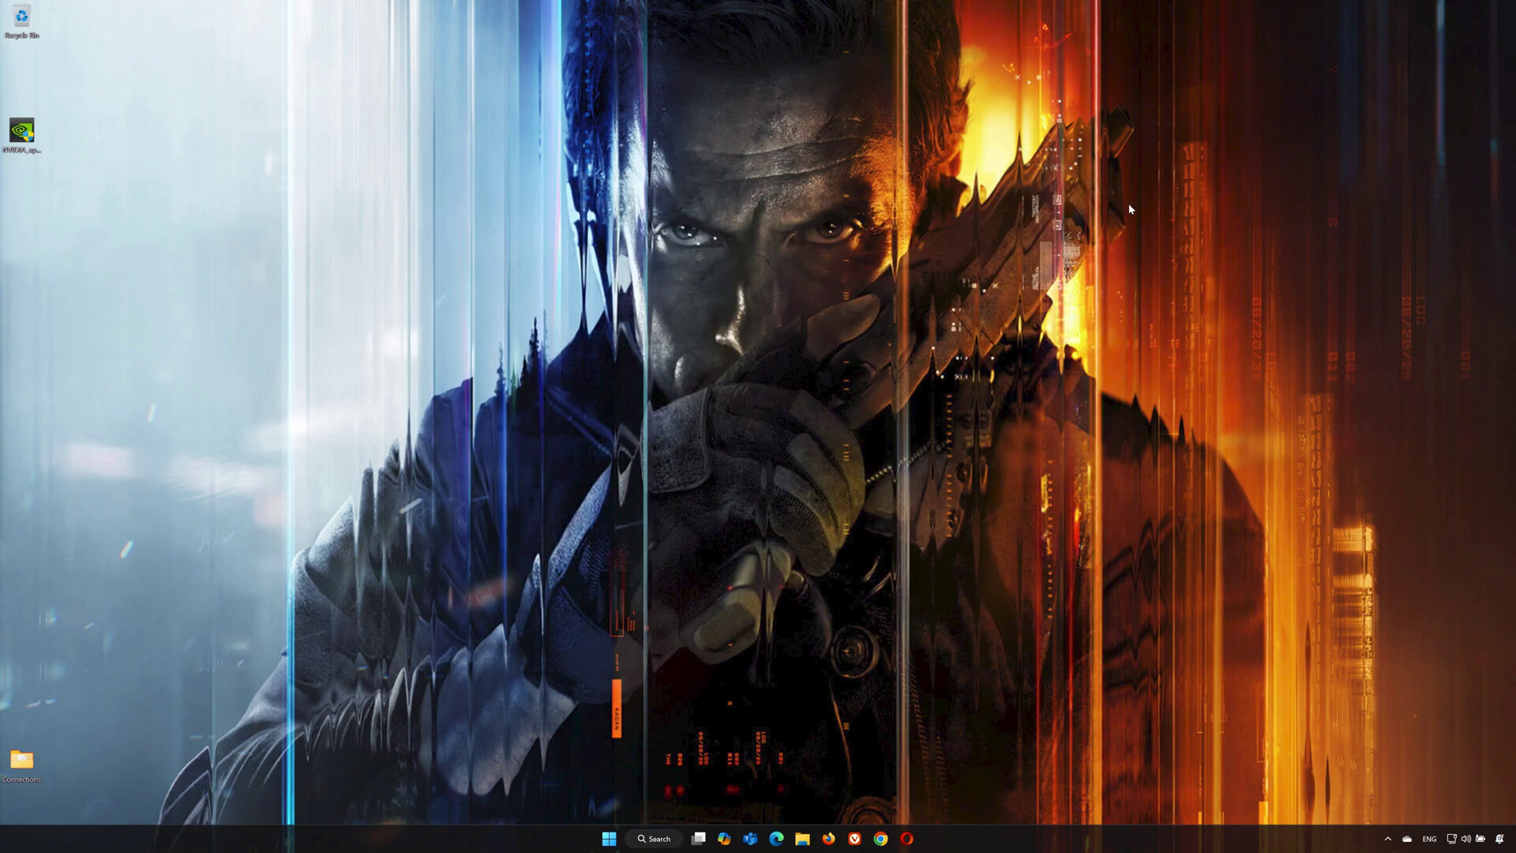
double_click(24, 133)
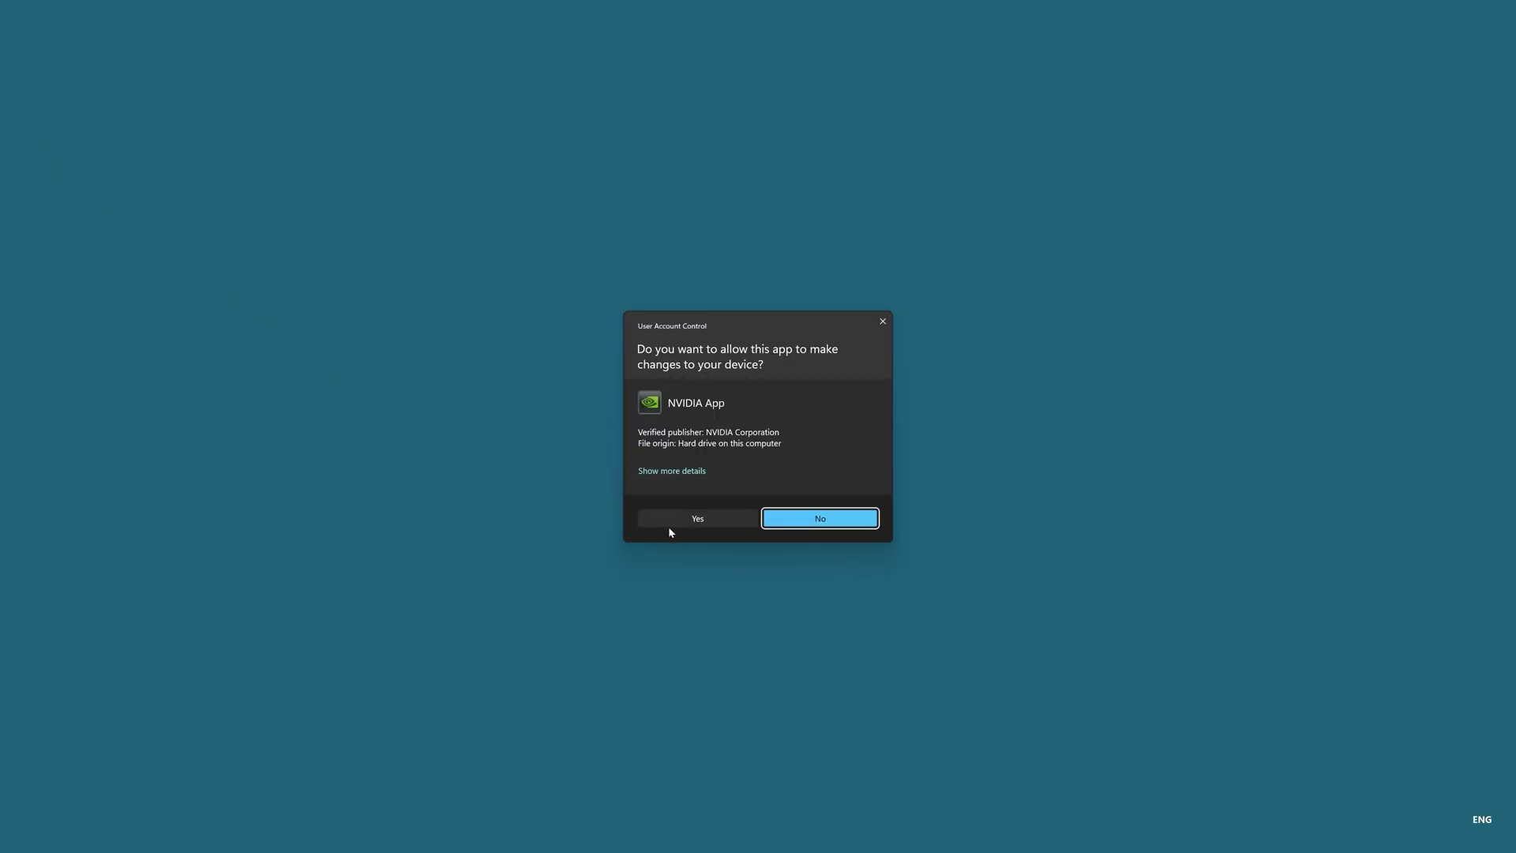
left_click(698, 518)
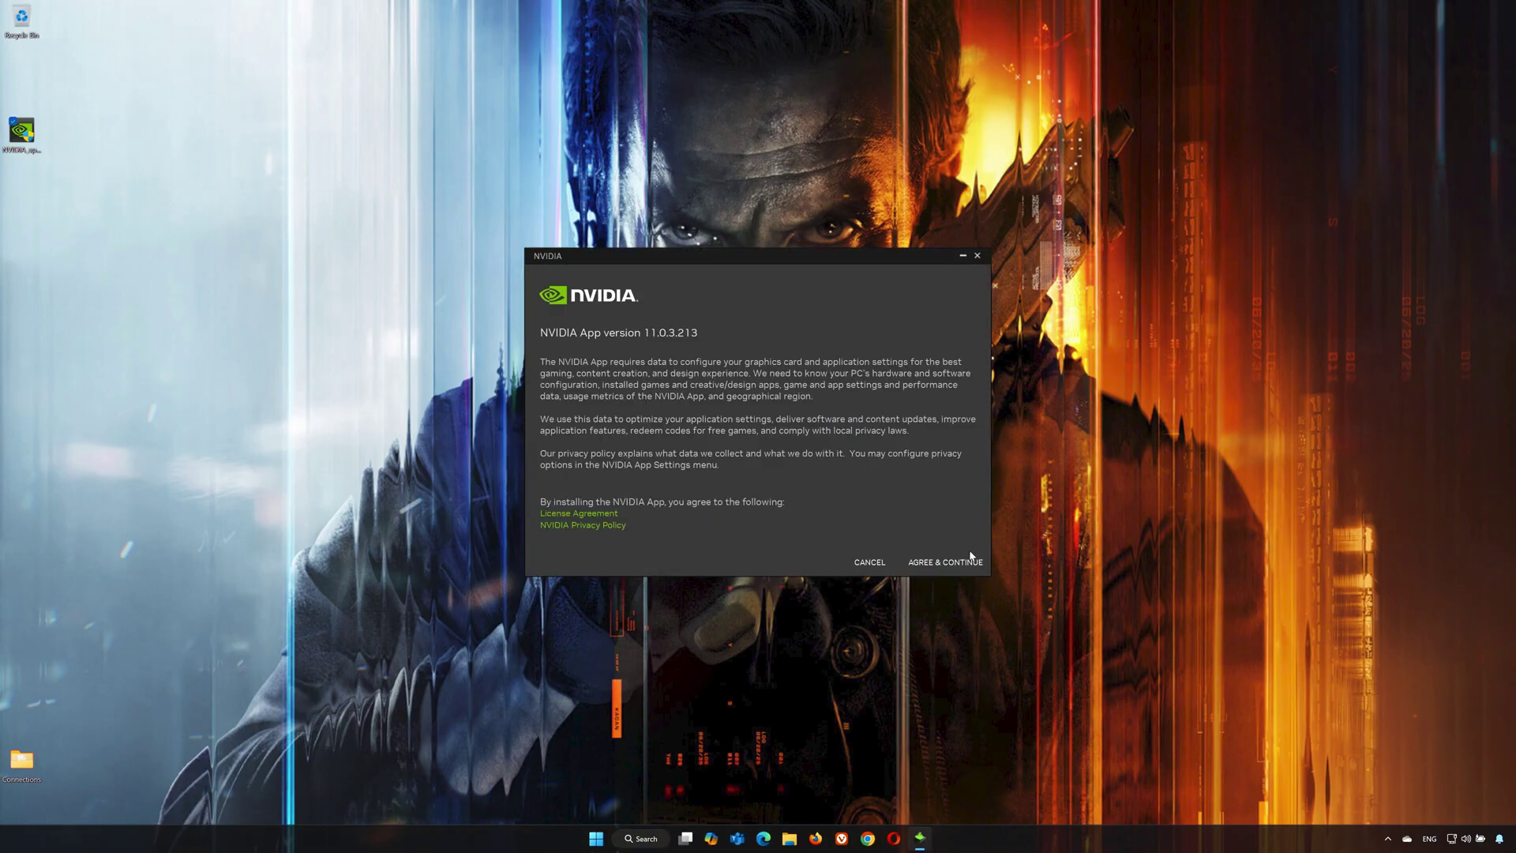
left_click(942, 562)
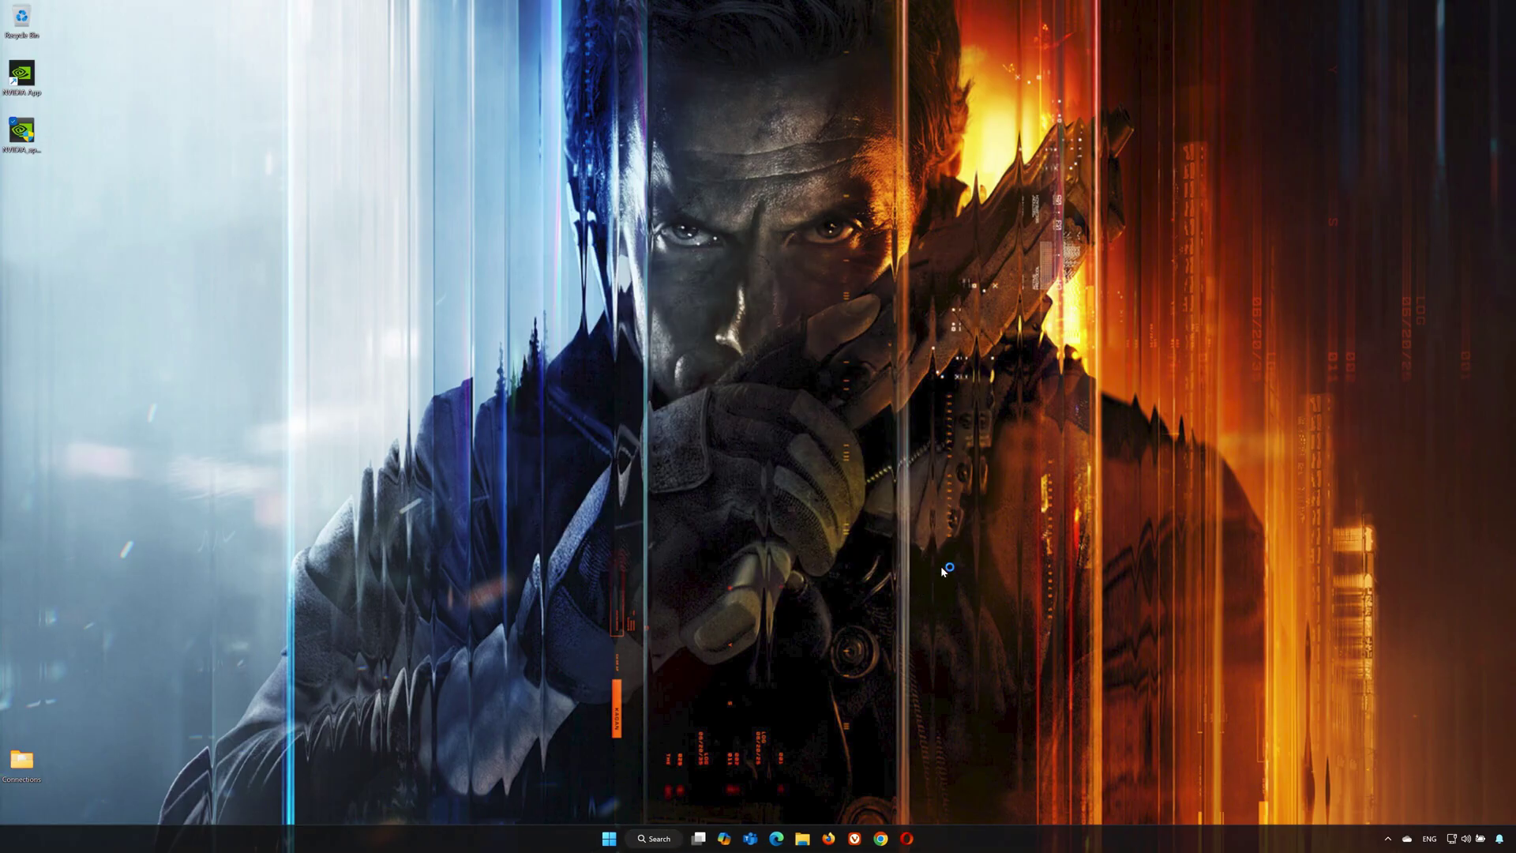
Refresh the Drivers page and download GeForce Game Ready Driver 572.83.
left_click(966, 536)
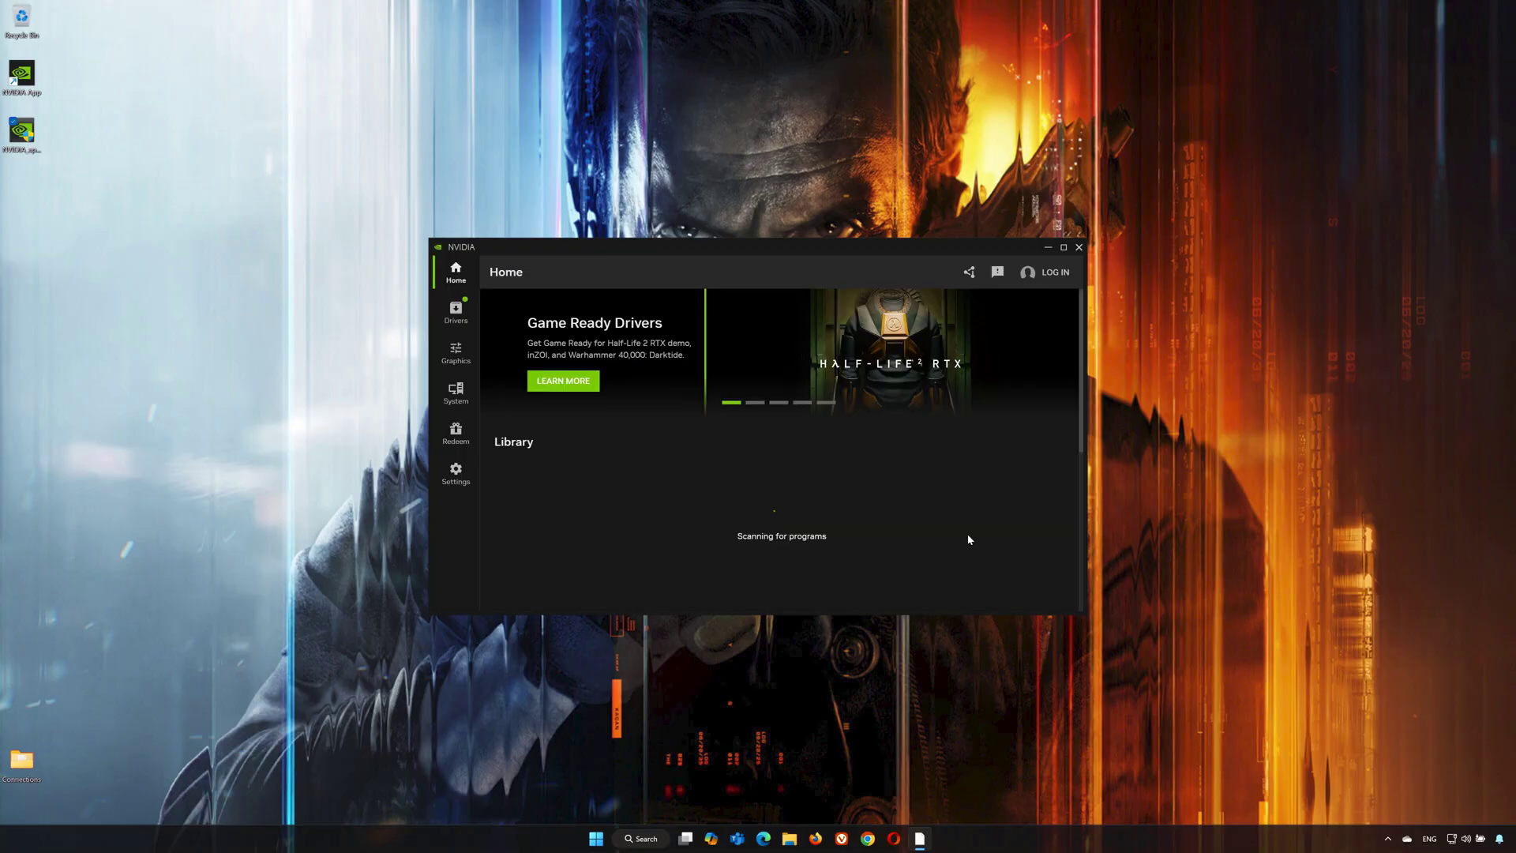
left_click(457, 315)
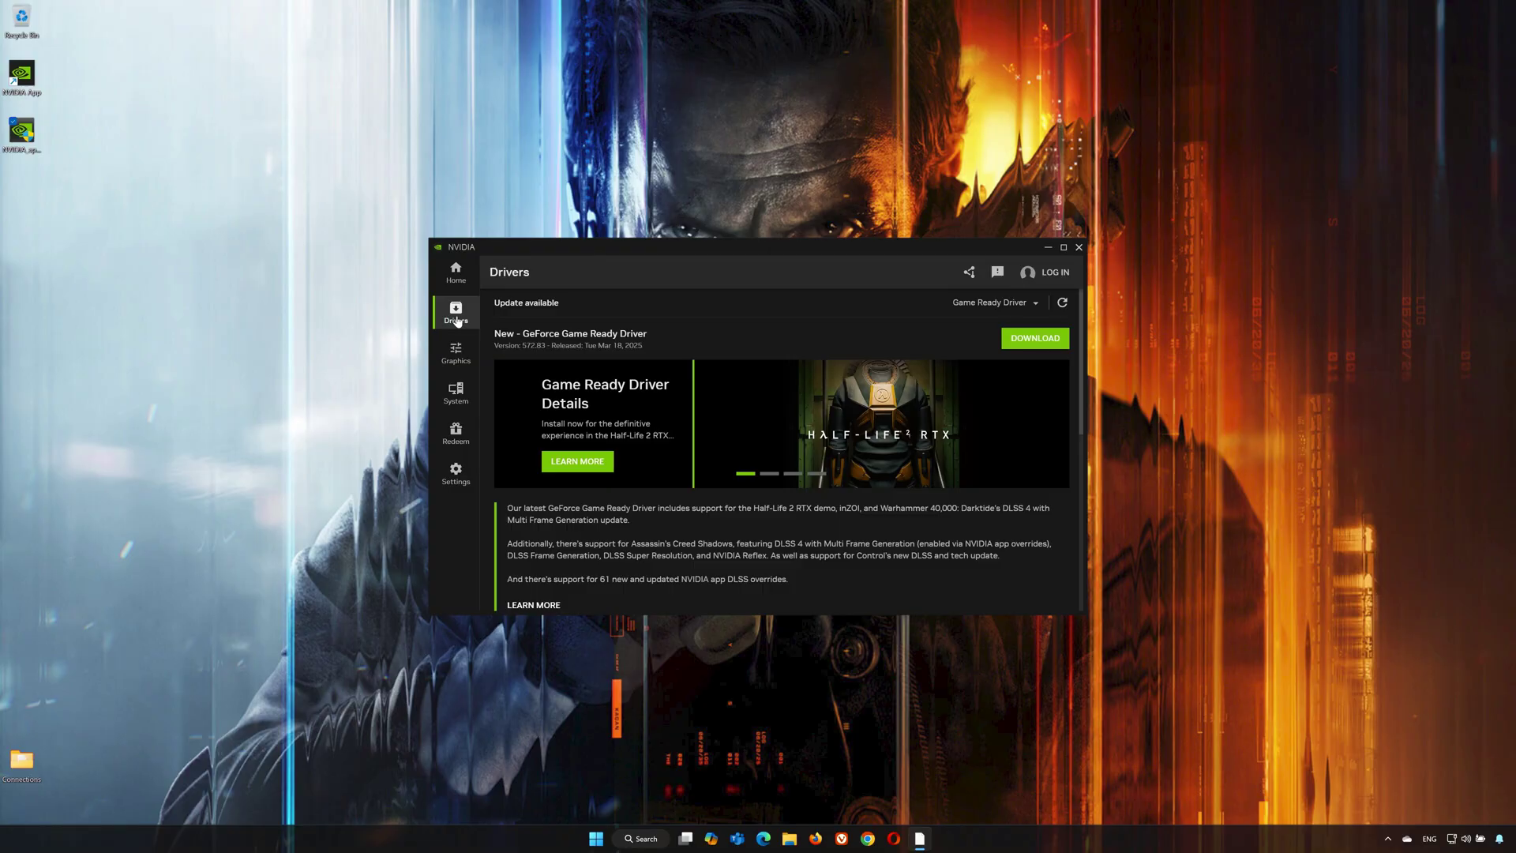
left_click(1063, 304)
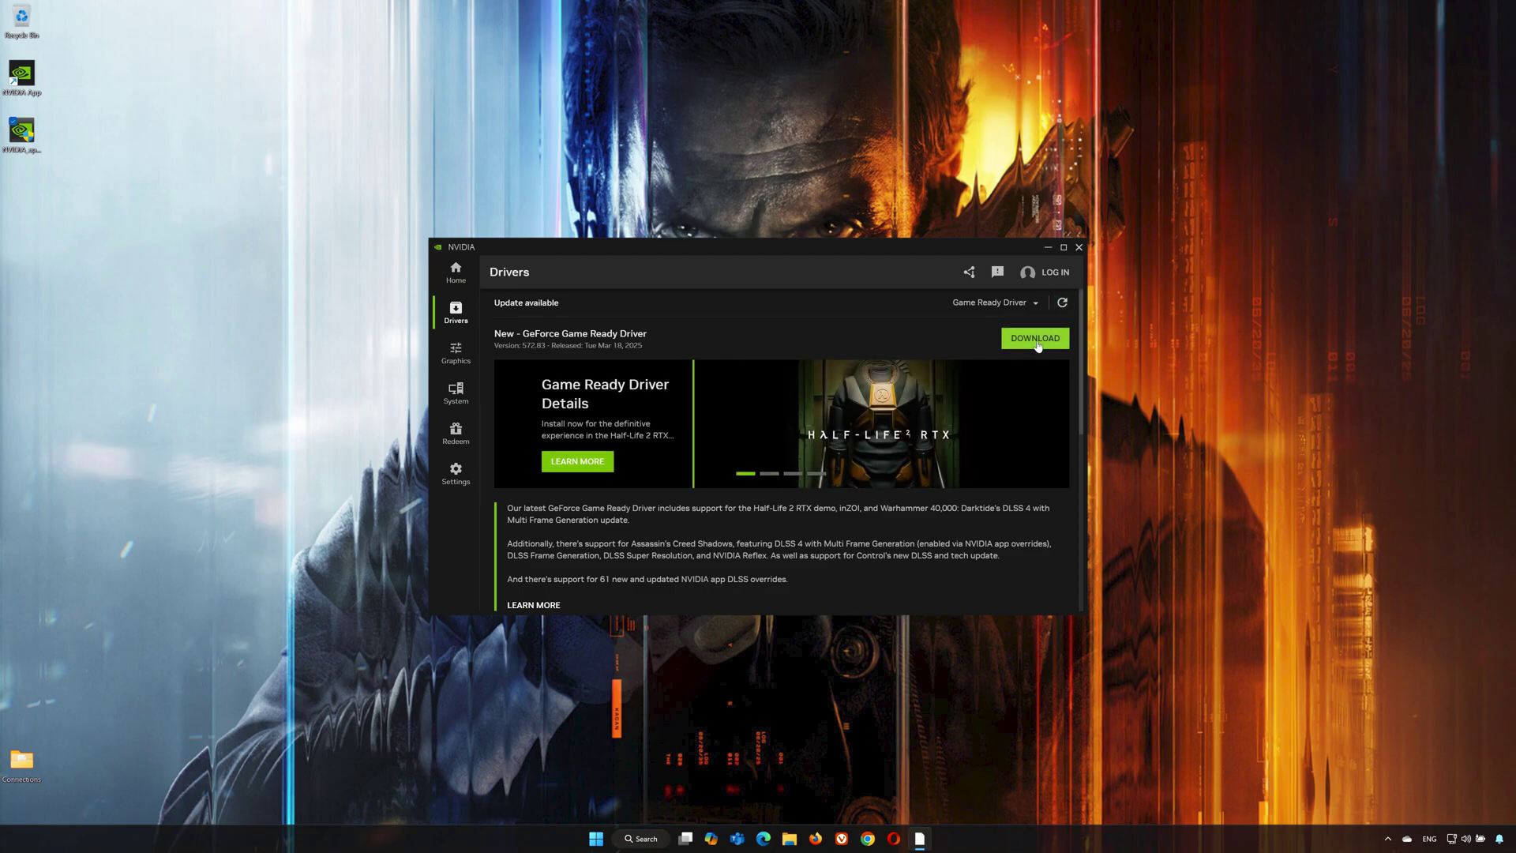
left_click(1036, 340)
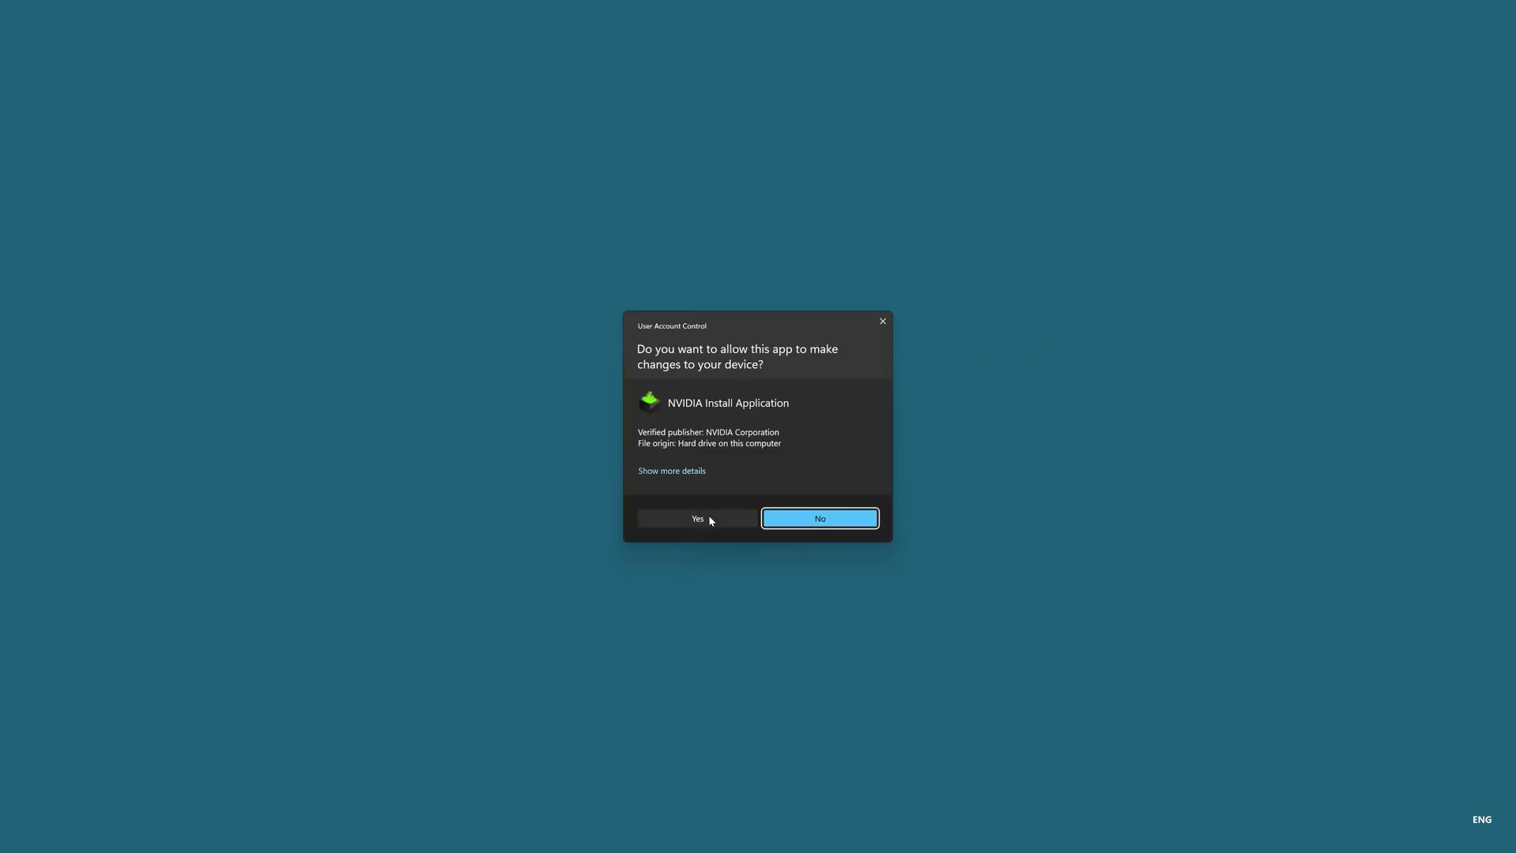
Grant the installer permission and continue with Express installation of driver 572.83.
left_click(699, 519)
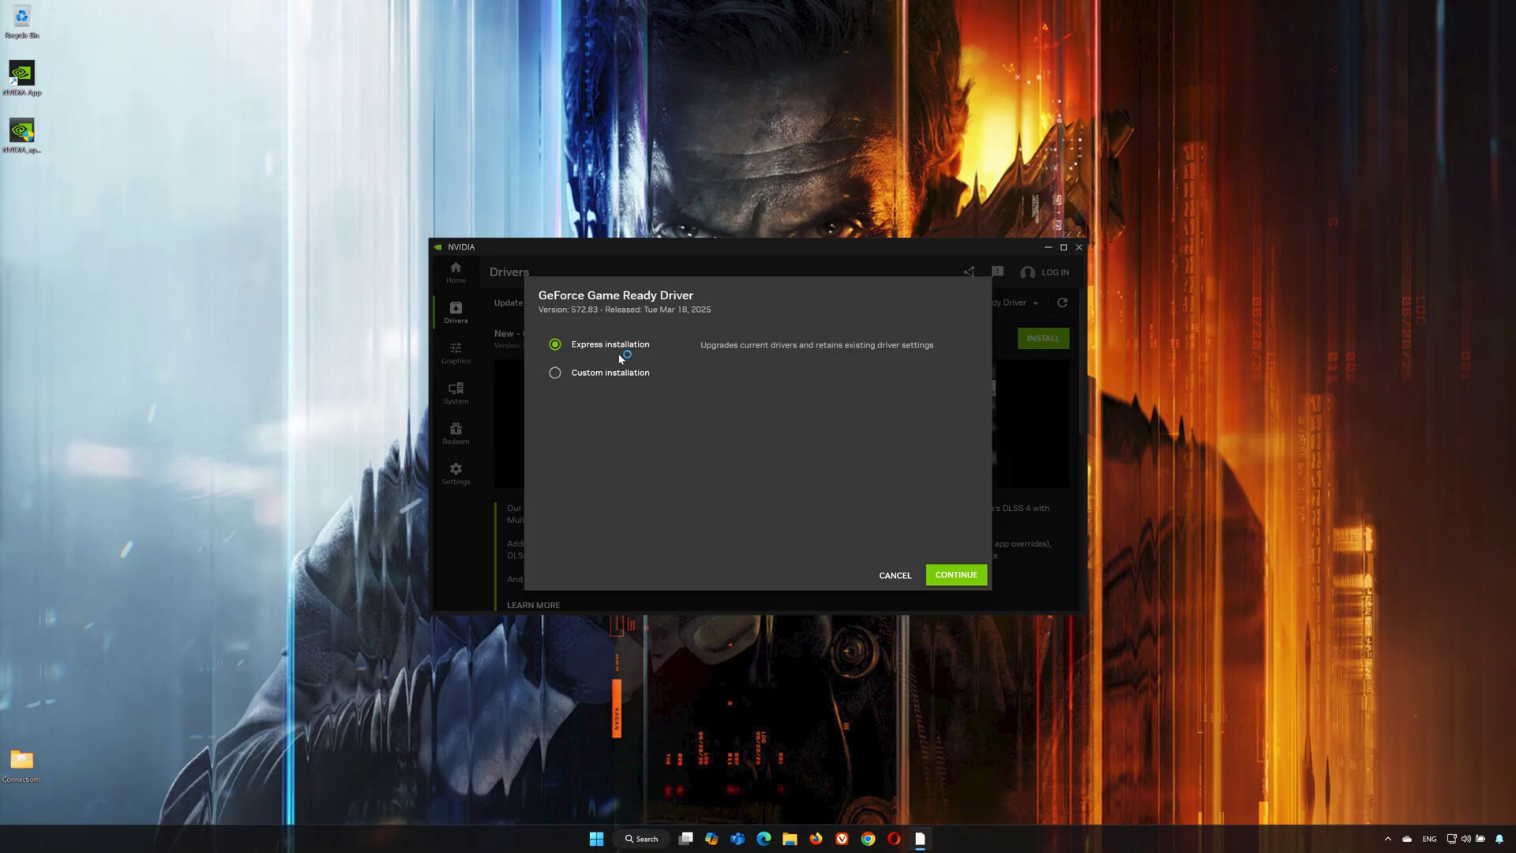
left_click(956, 575)
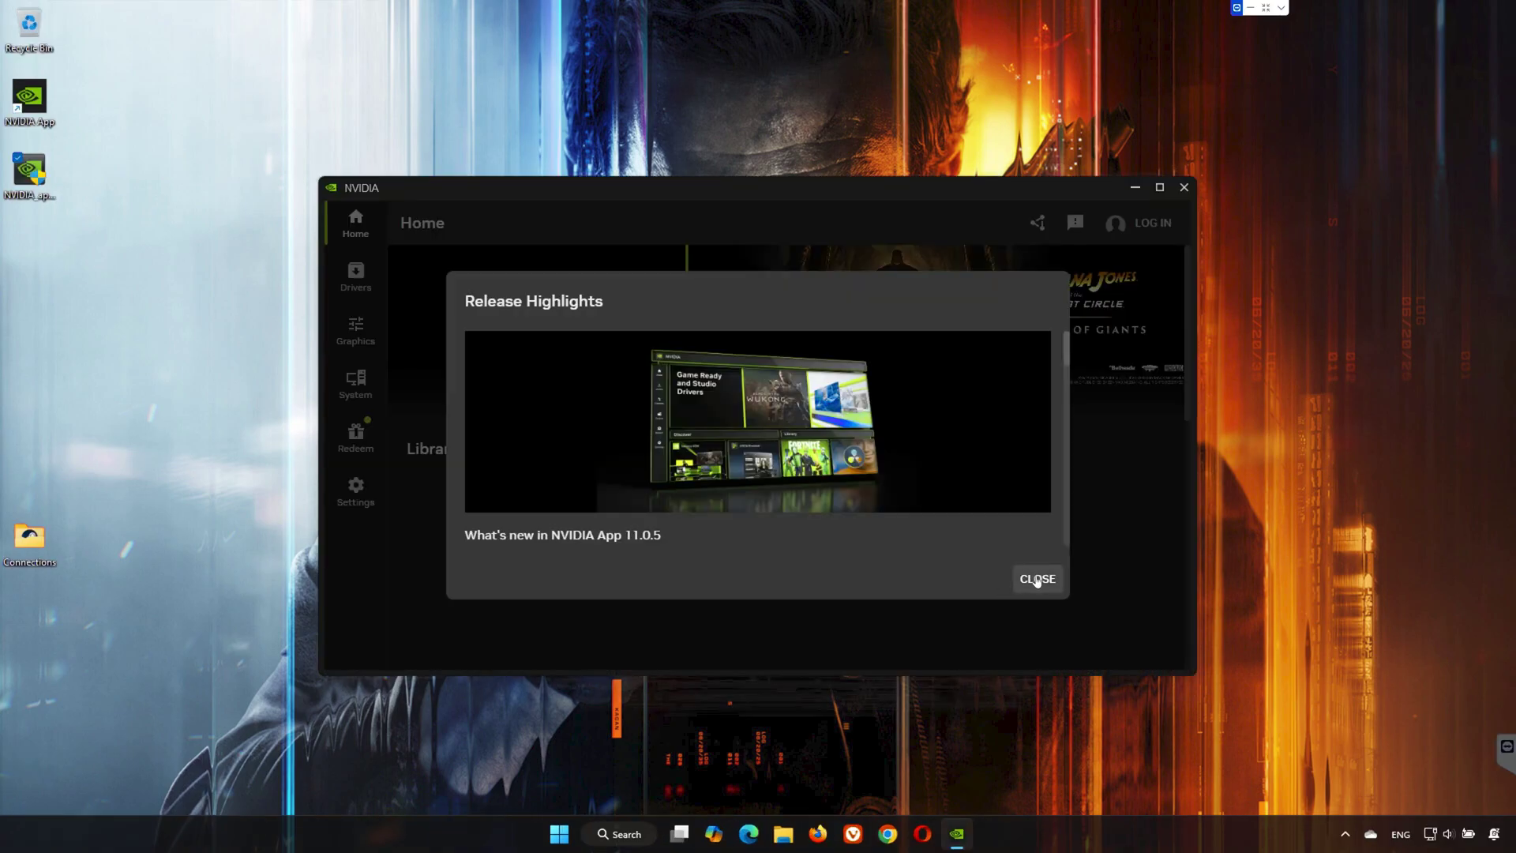
Refresh the Drivers page to reveal GeForce Game Ready Driver 581.15.
left_click(1037, 580)
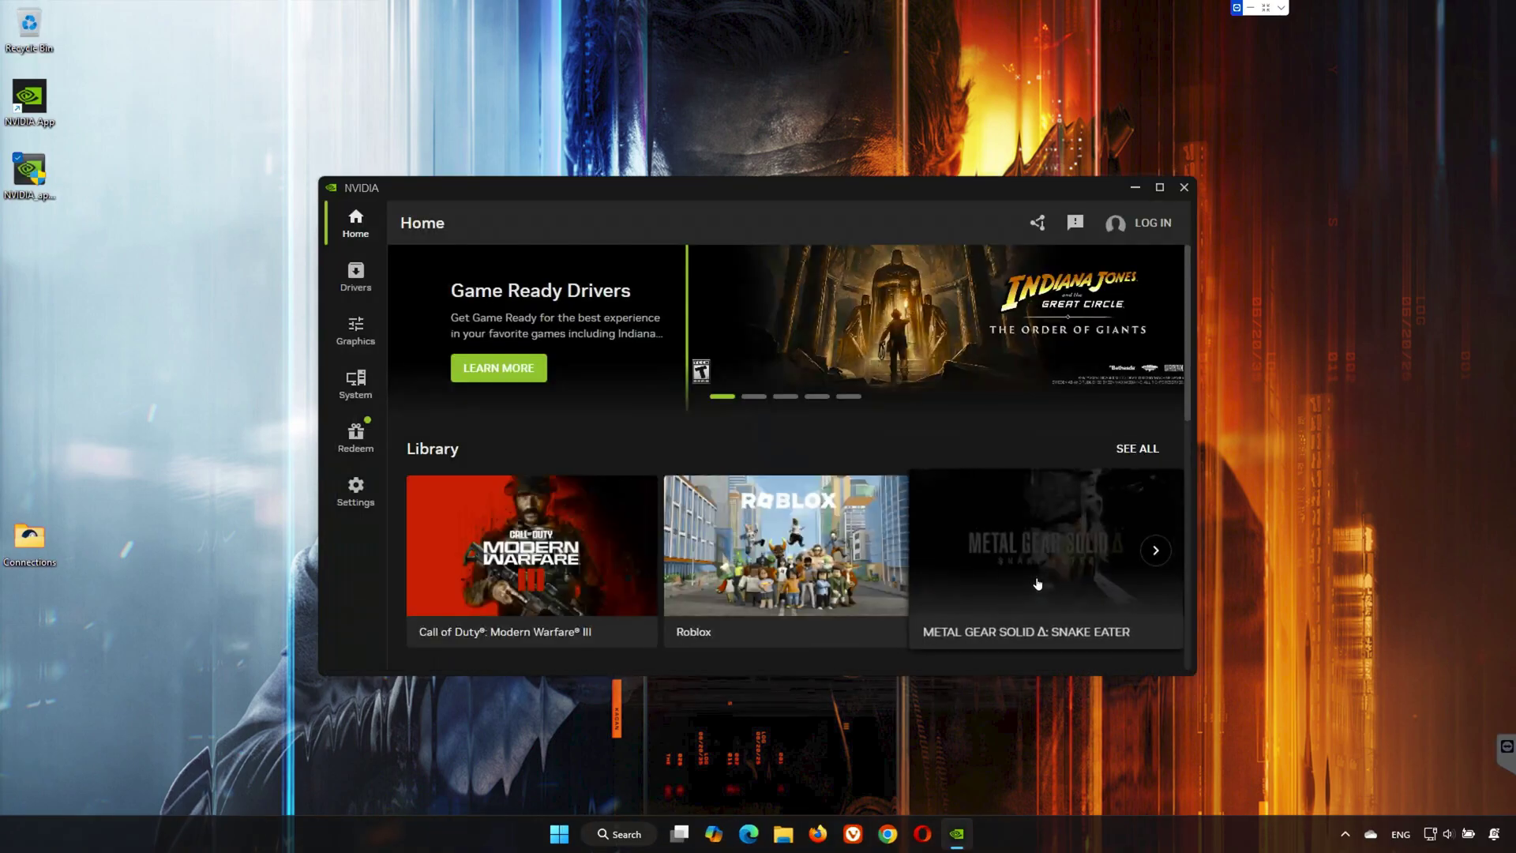
left_click(337, 281)
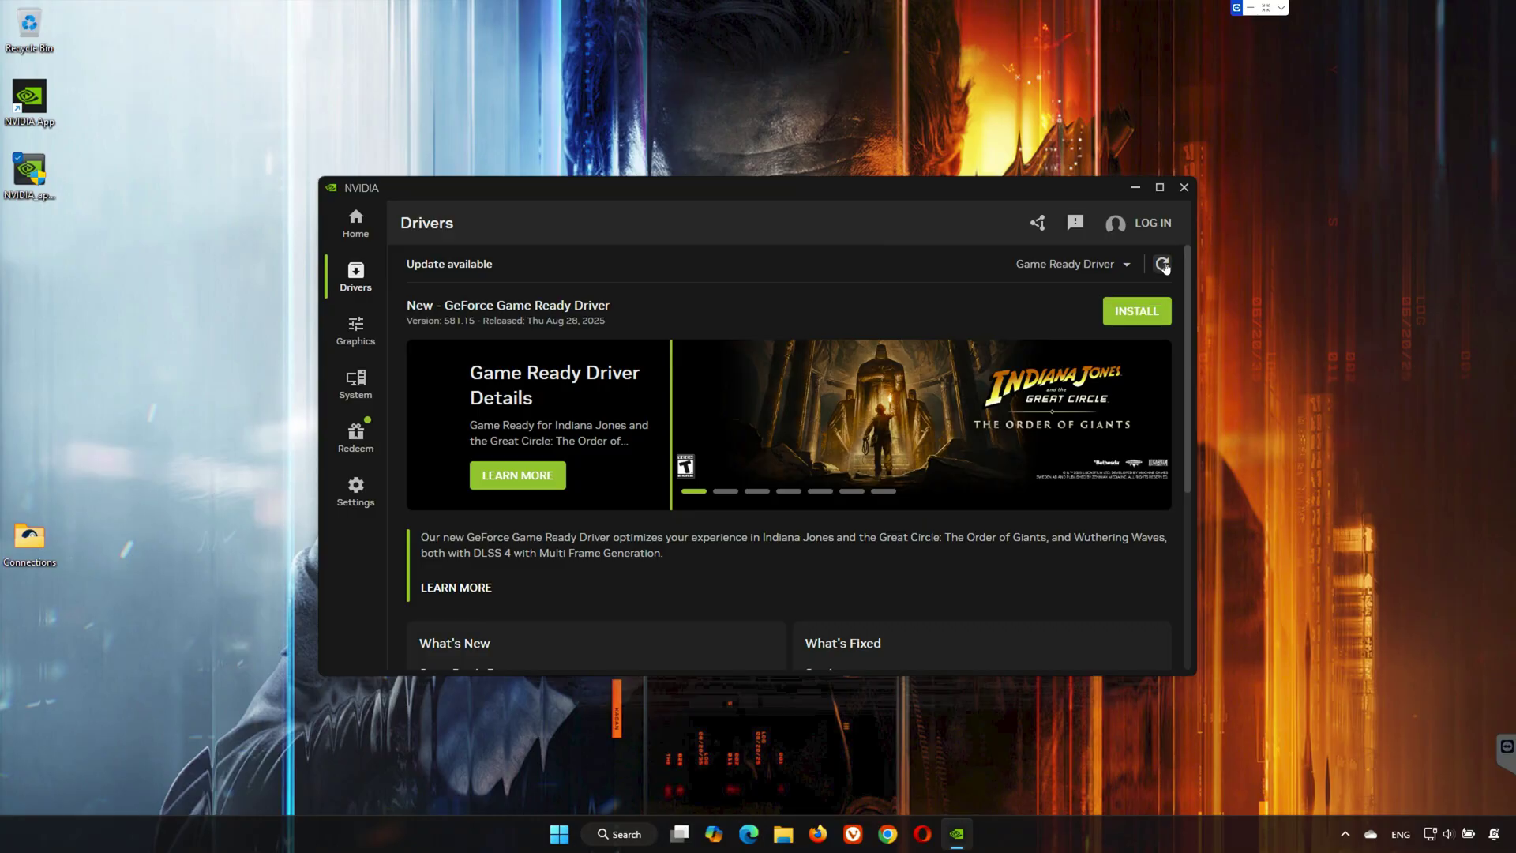
left_click(1163, 265)
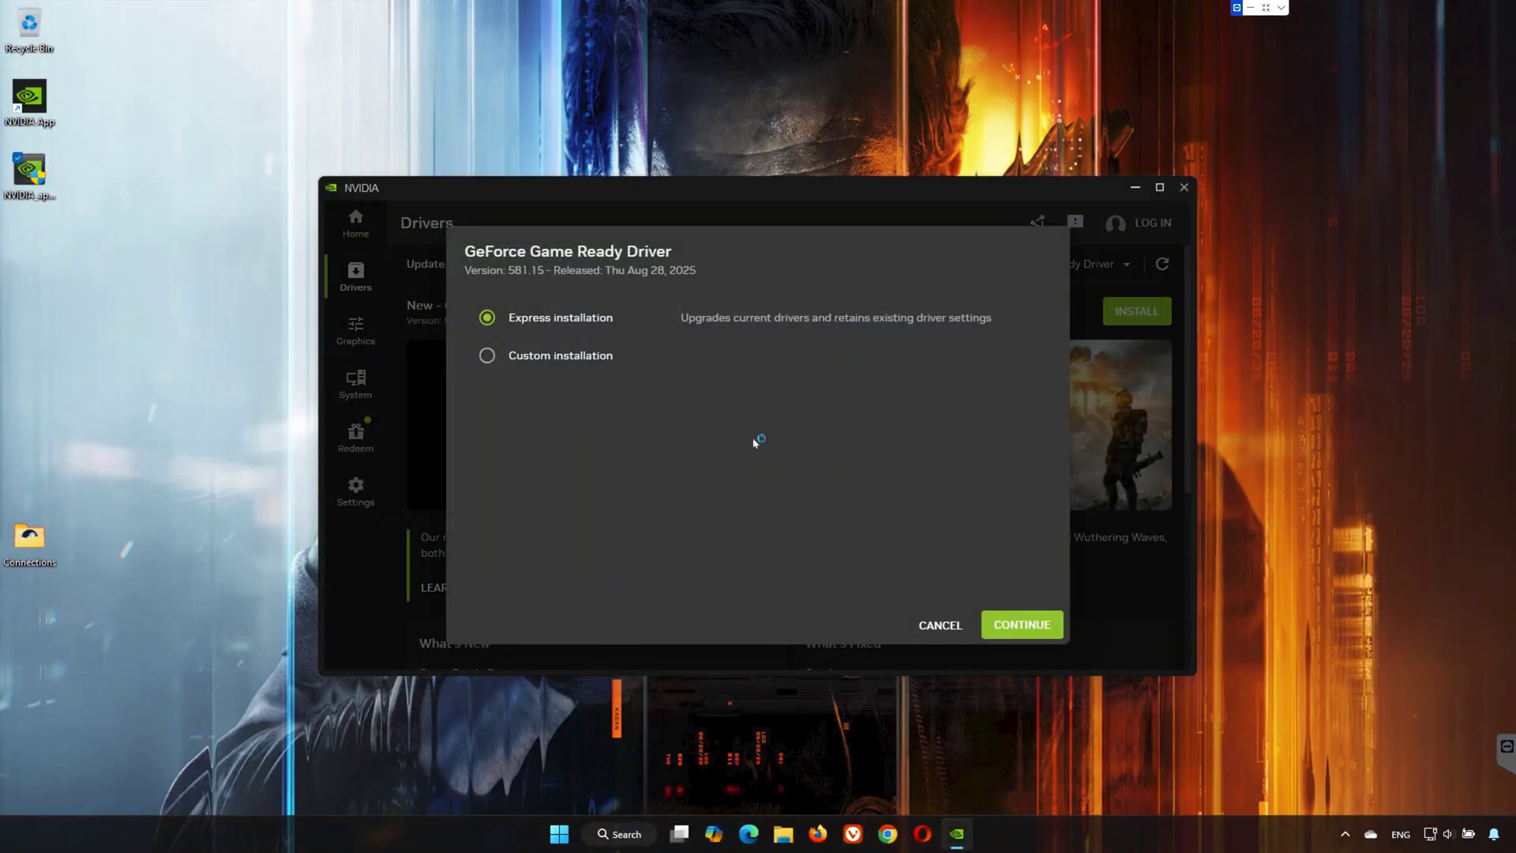
Express-install Game Ready Driver 581.15, dismiss the completion summary, and exit NVIDIA App.
left_click(1038, 624)
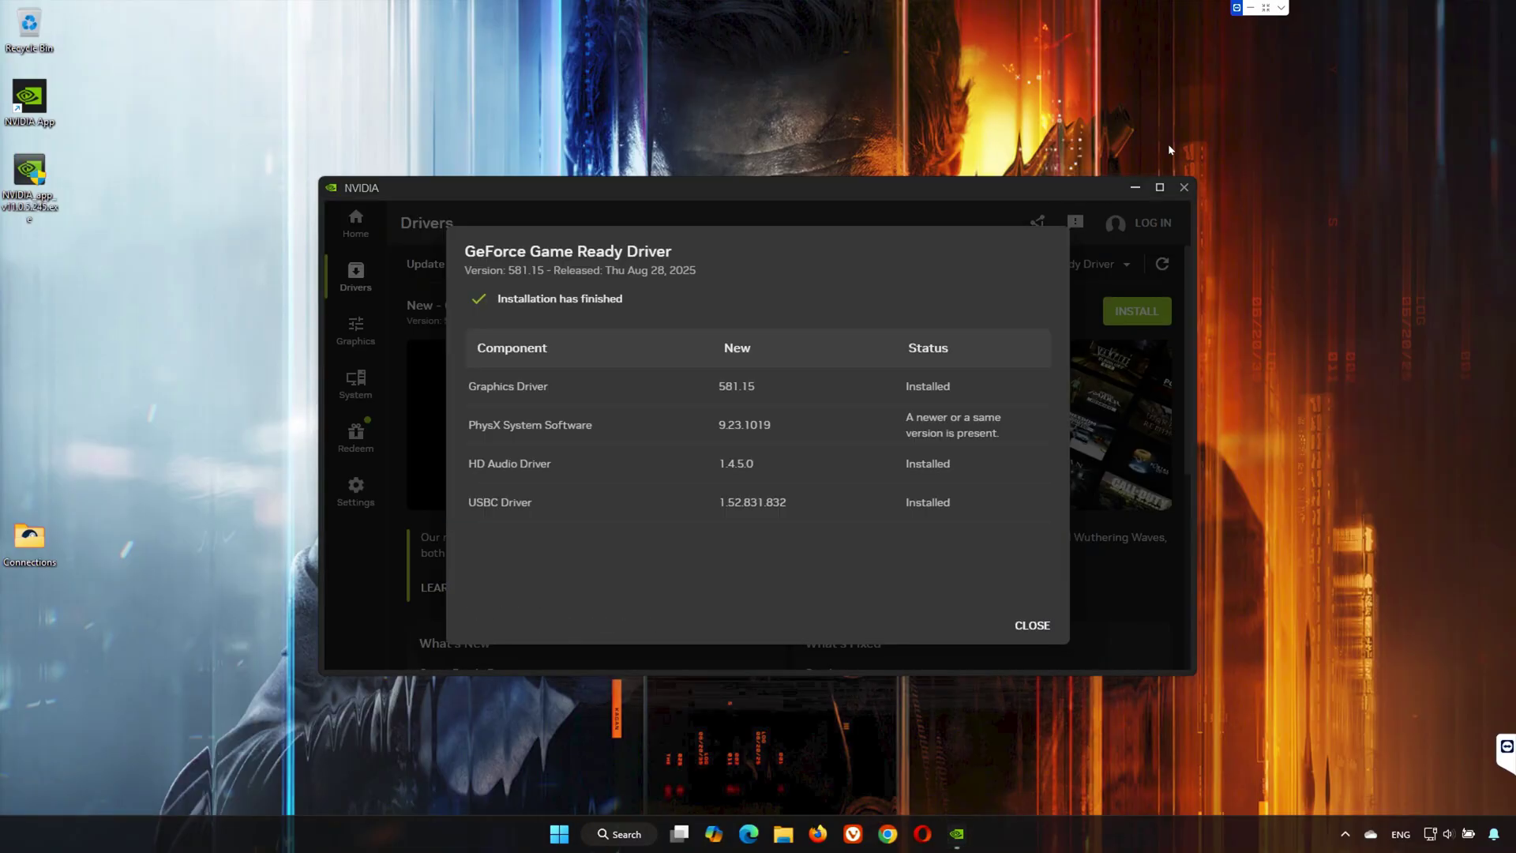
left_click(1035, 624)
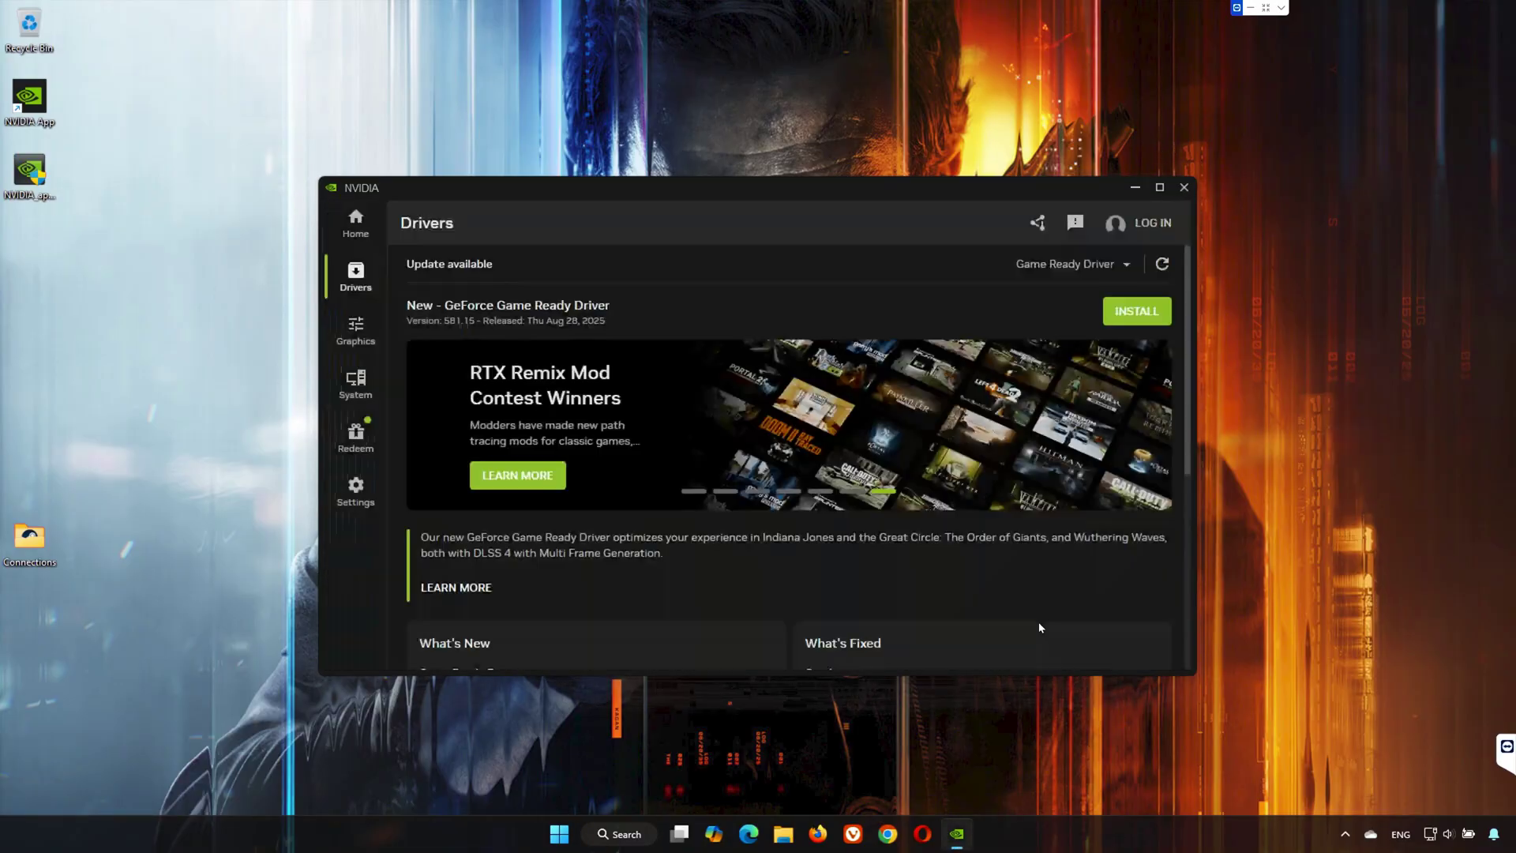
left_click(1184, 189)
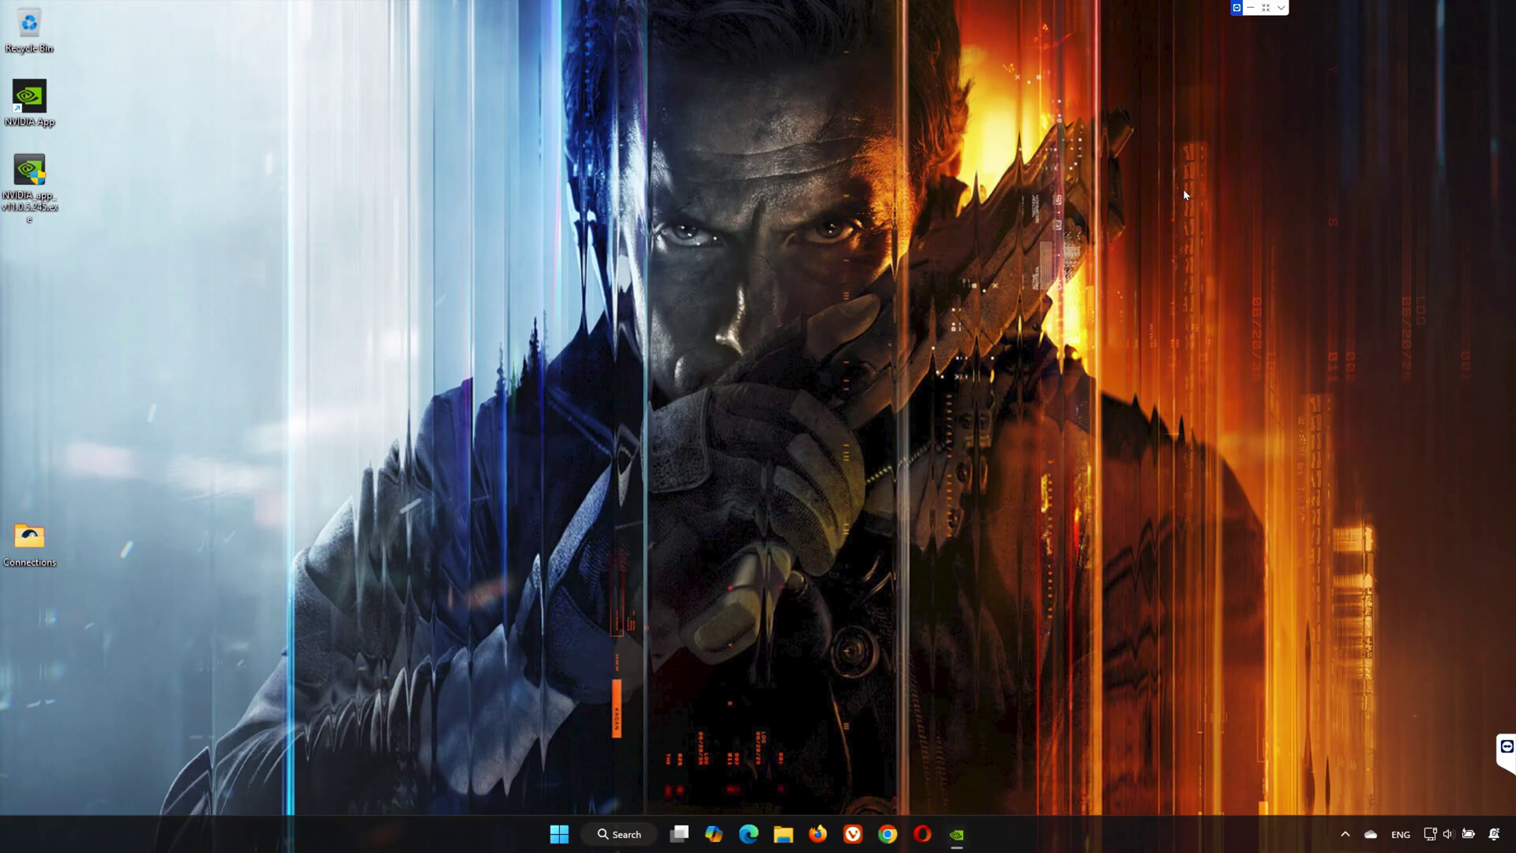
Paste and go to the DirectX SDK link in Firefox, then download DXSDK_Jun10.exe.
left_click(579, 841)
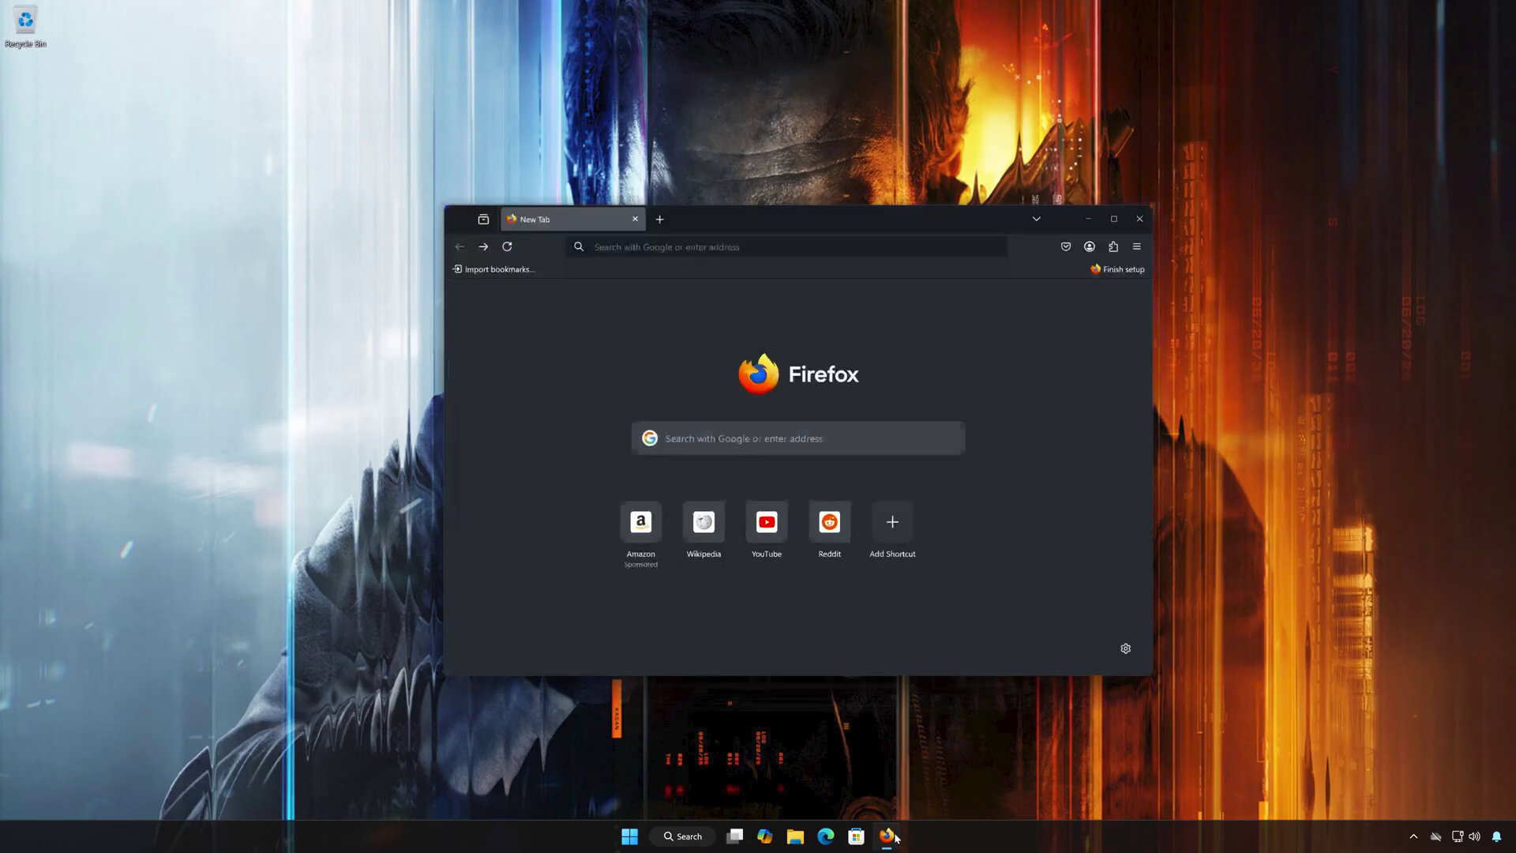
right_click(695, 210)
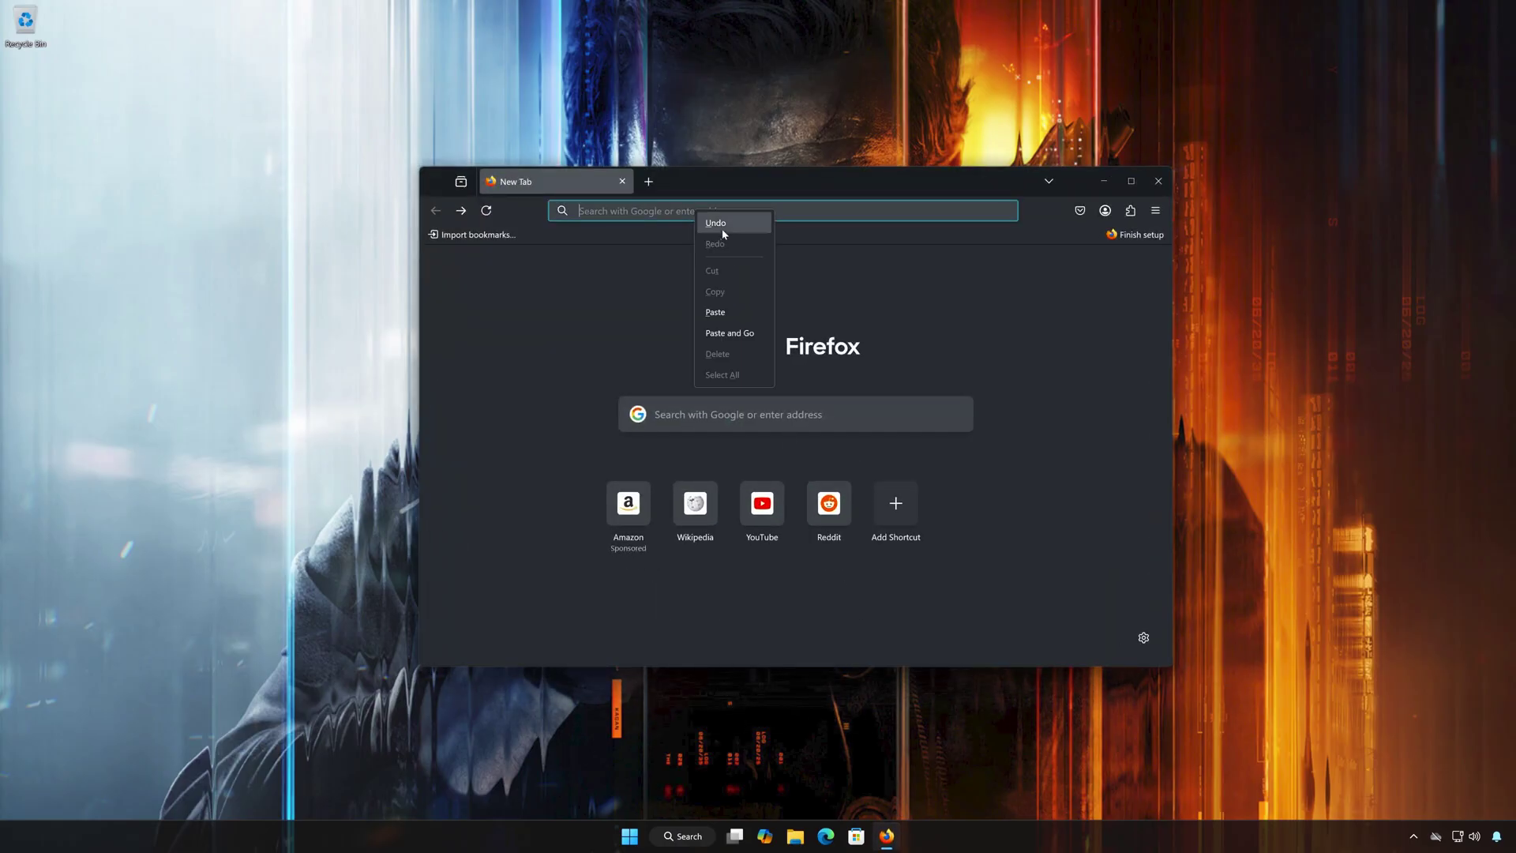
left_click(750, 332)
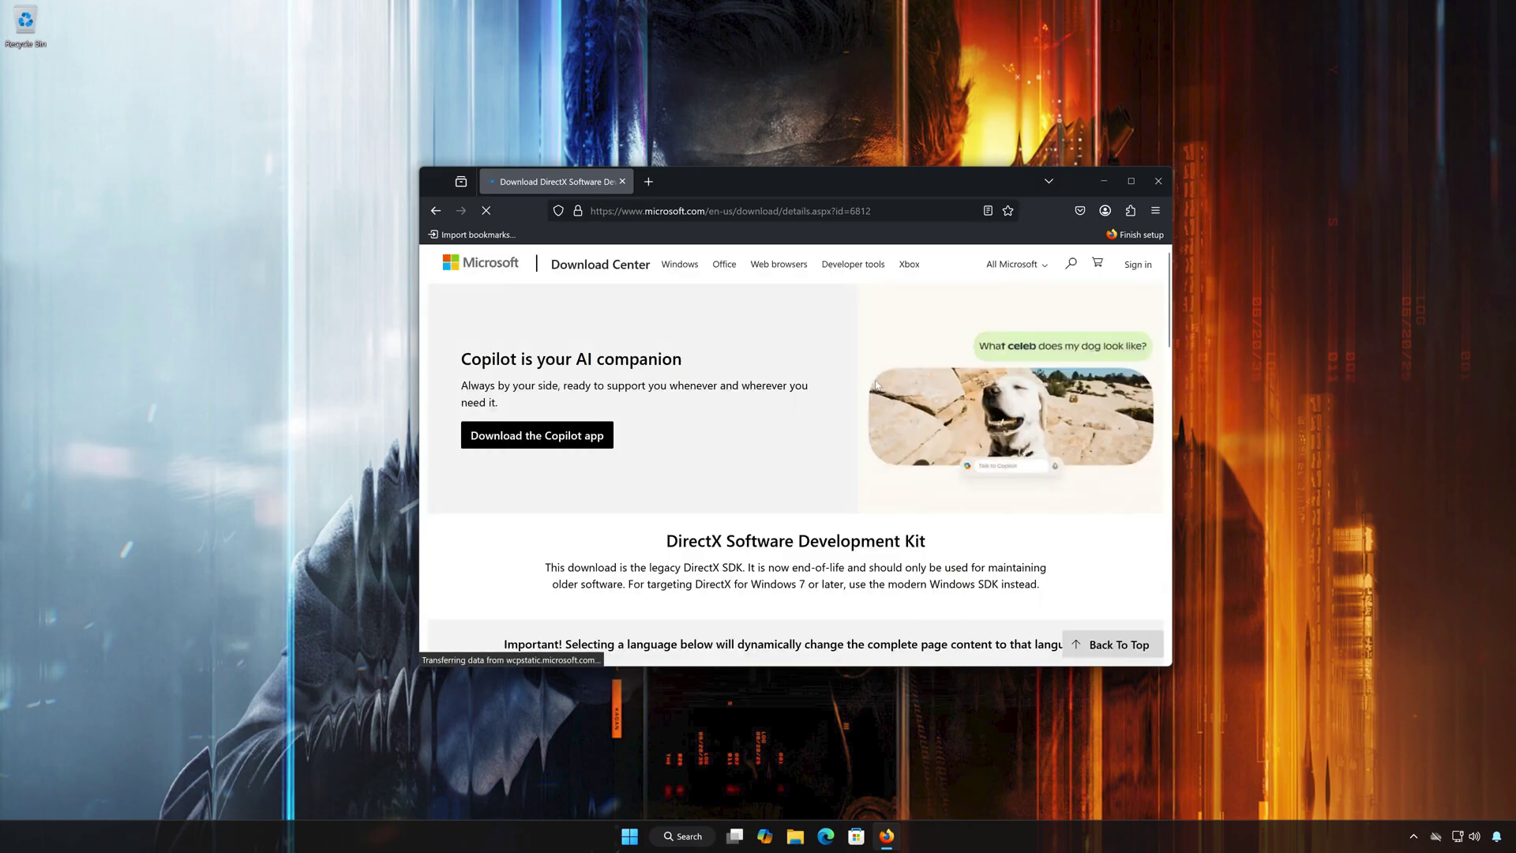
scroll(871, 439, "down", 3)
left_click(885, 462)
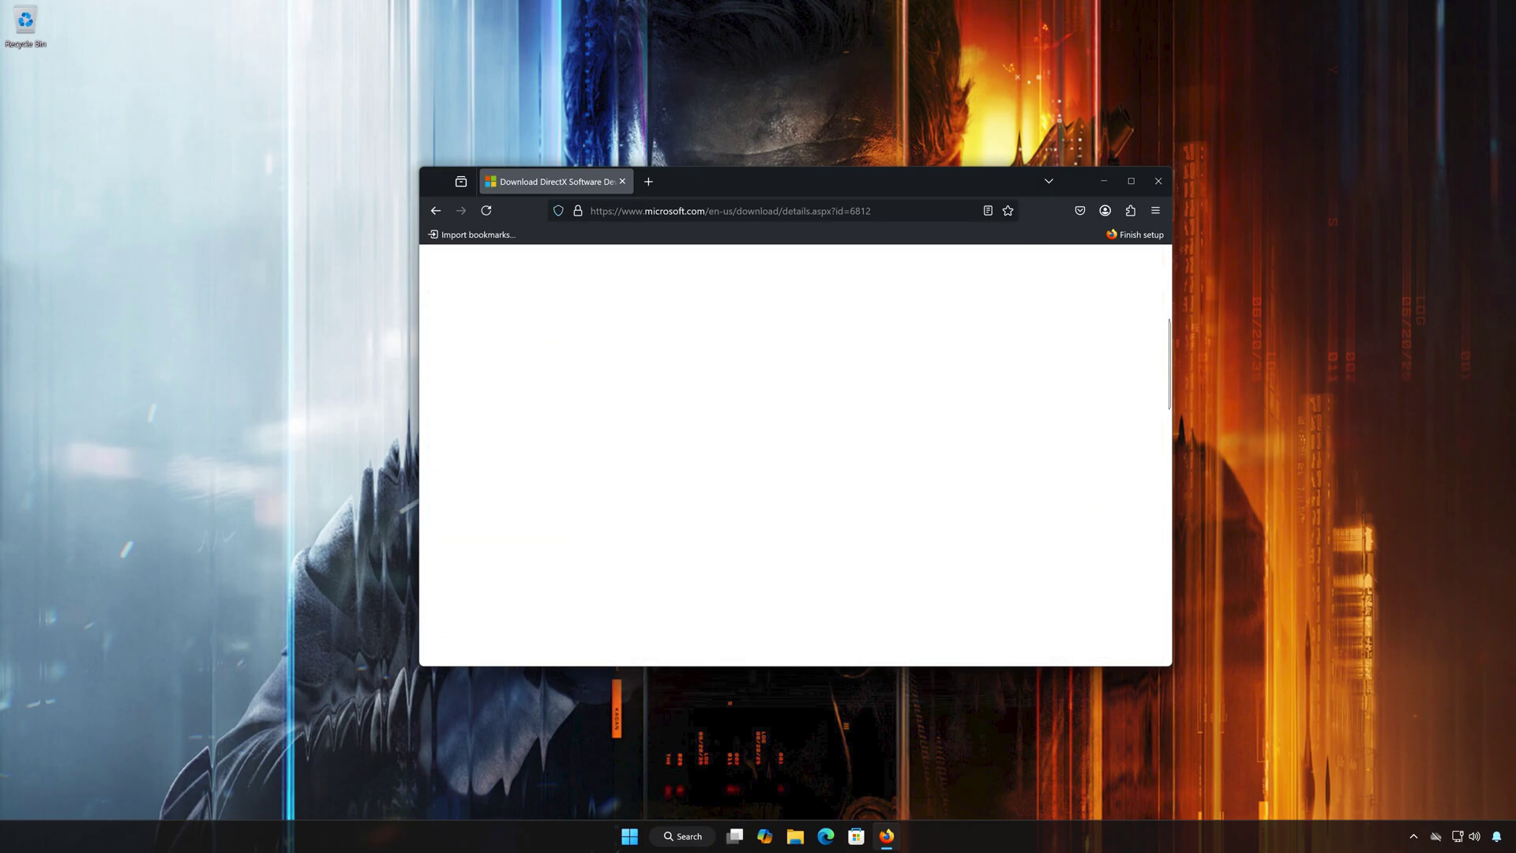
scroll(922, 534, "down", 2)
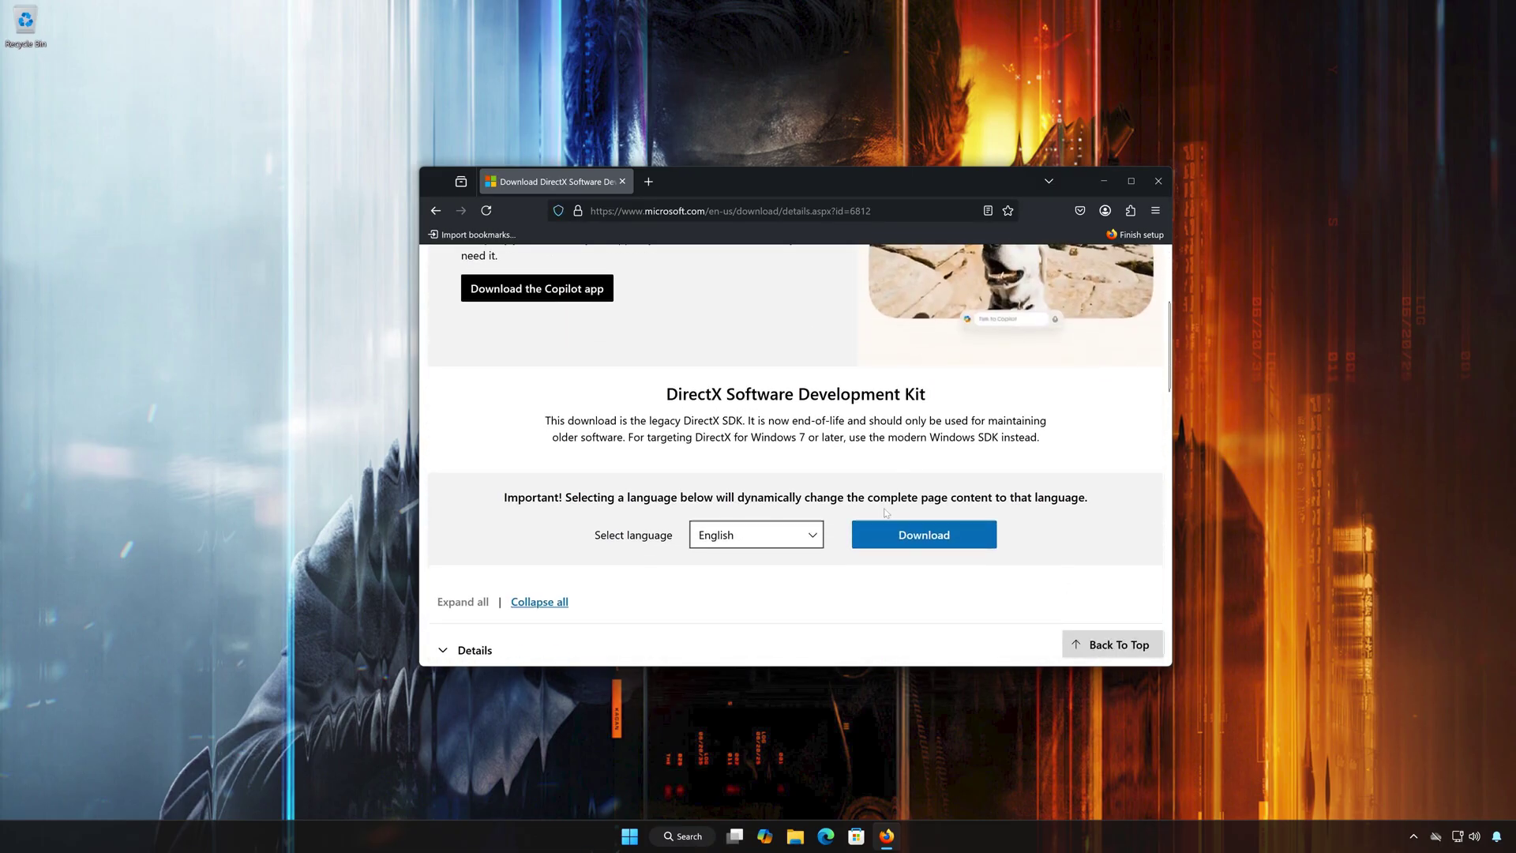
Retry the DXSDK_Jun10.exe download until it completes, then close the downloads list and Firefox.
left_click(923, 536)
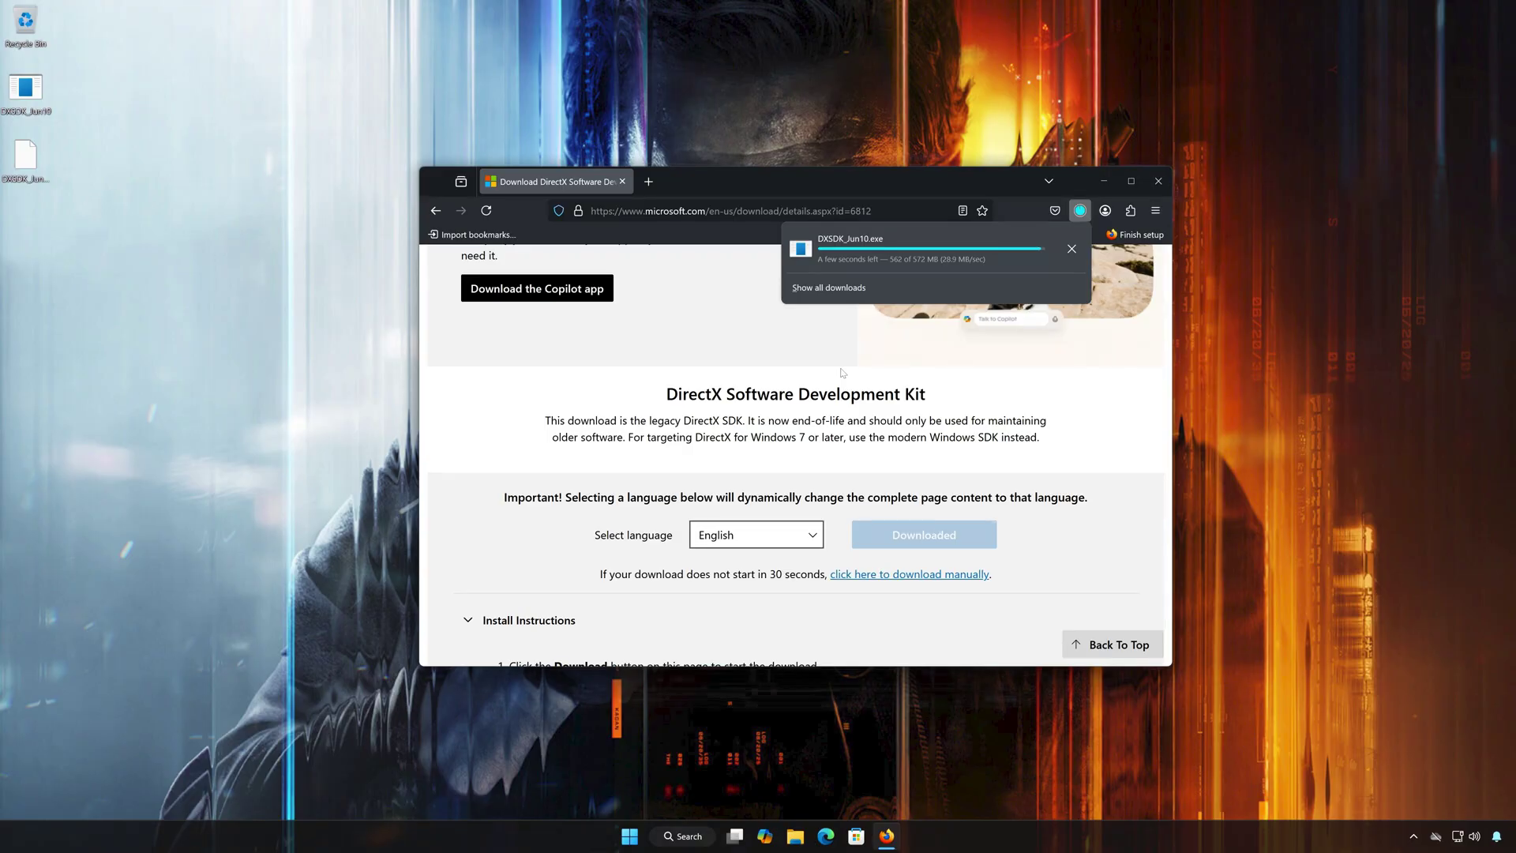
left_click(1157, 183)
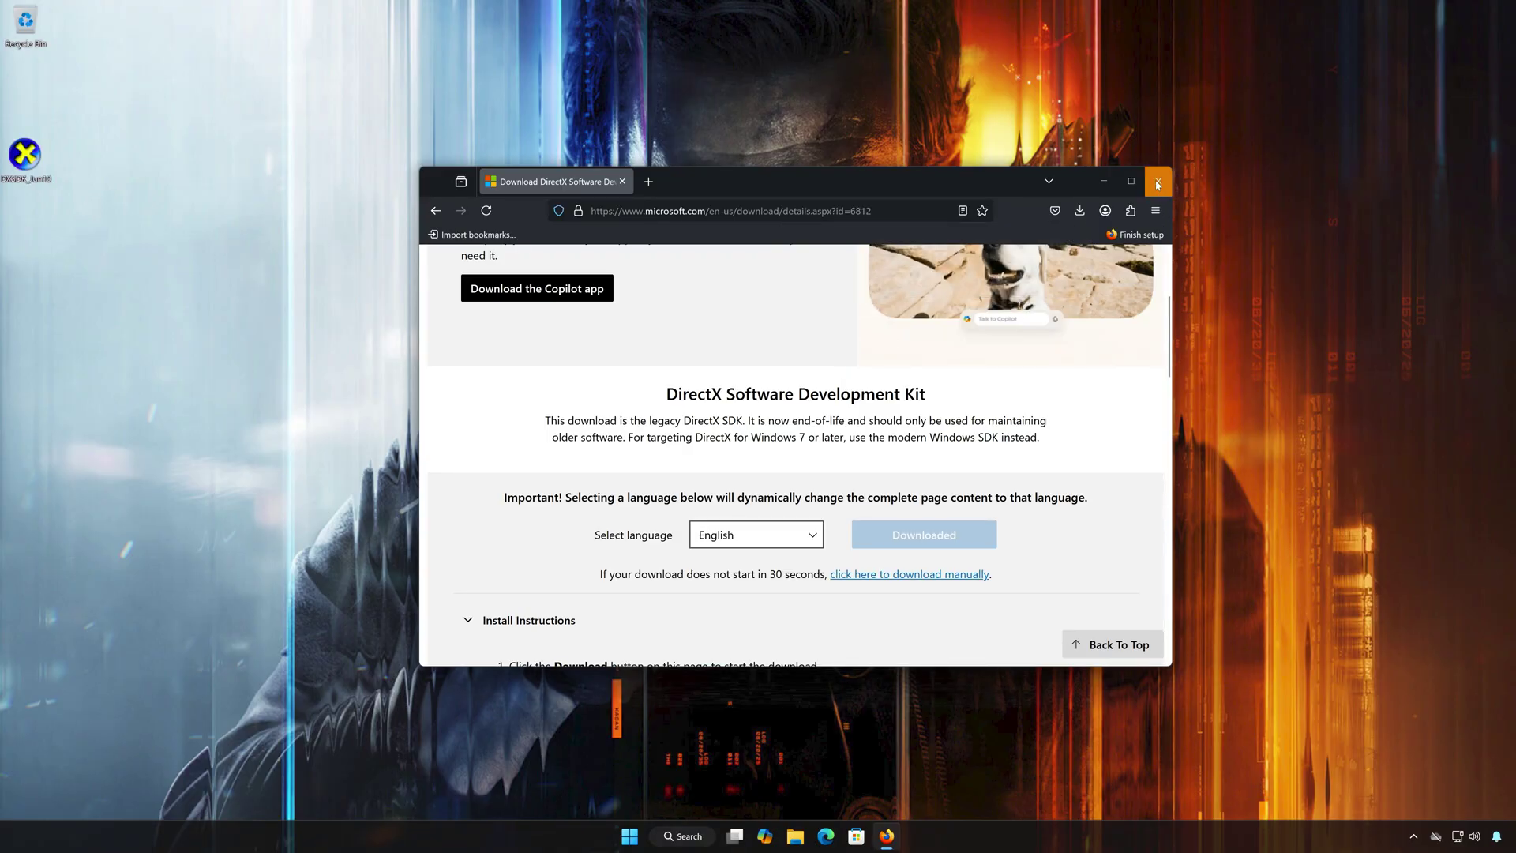
left_click(1157, 183)
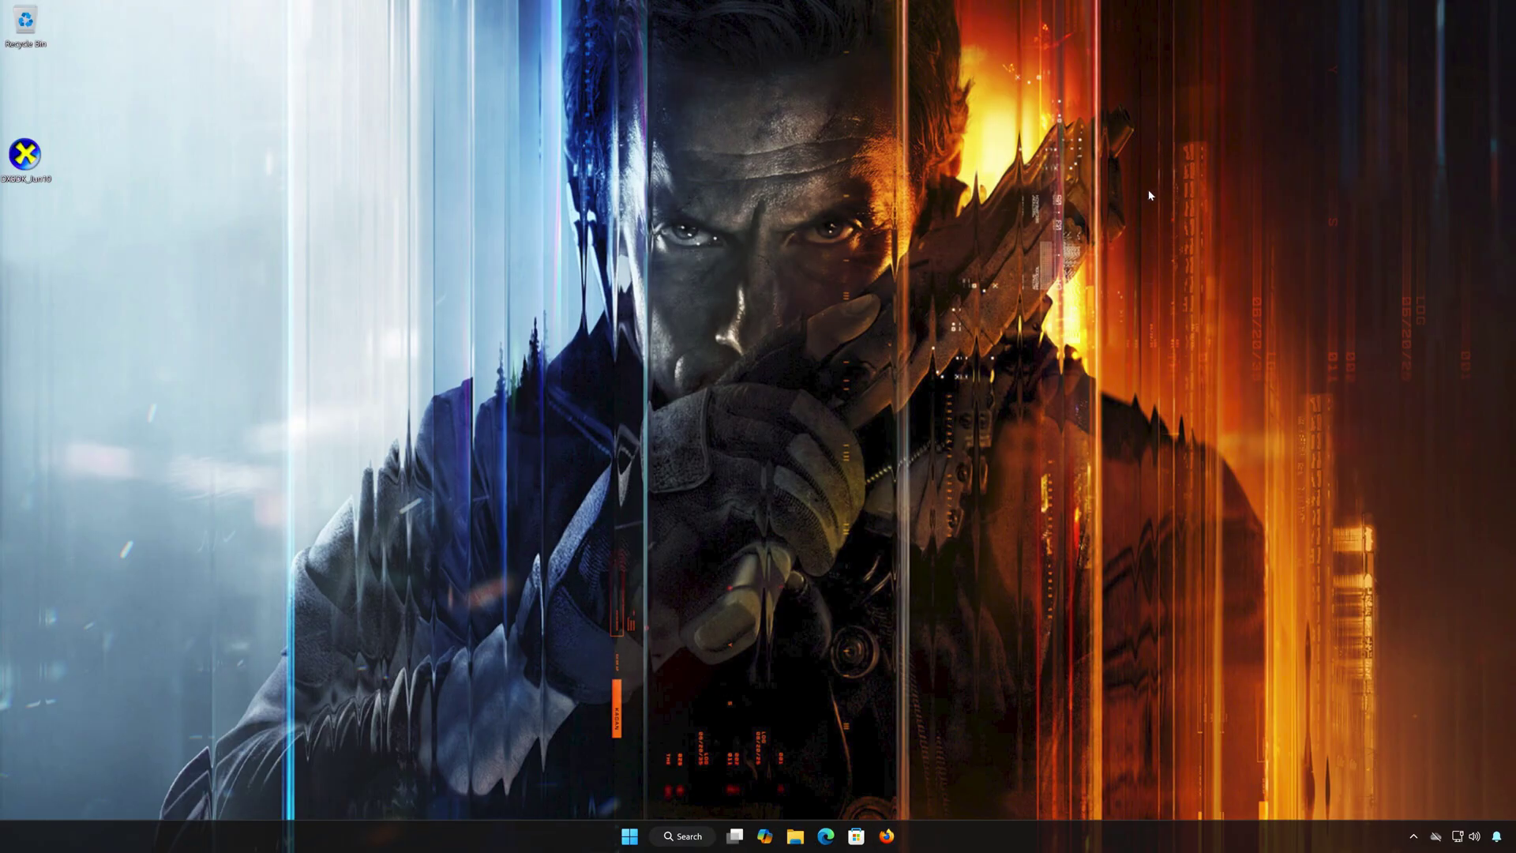
Launch the DXSDK_Jun10 installer from the desktop, allow it to make changes, and pass the welcome page.
double_click(29, 158)
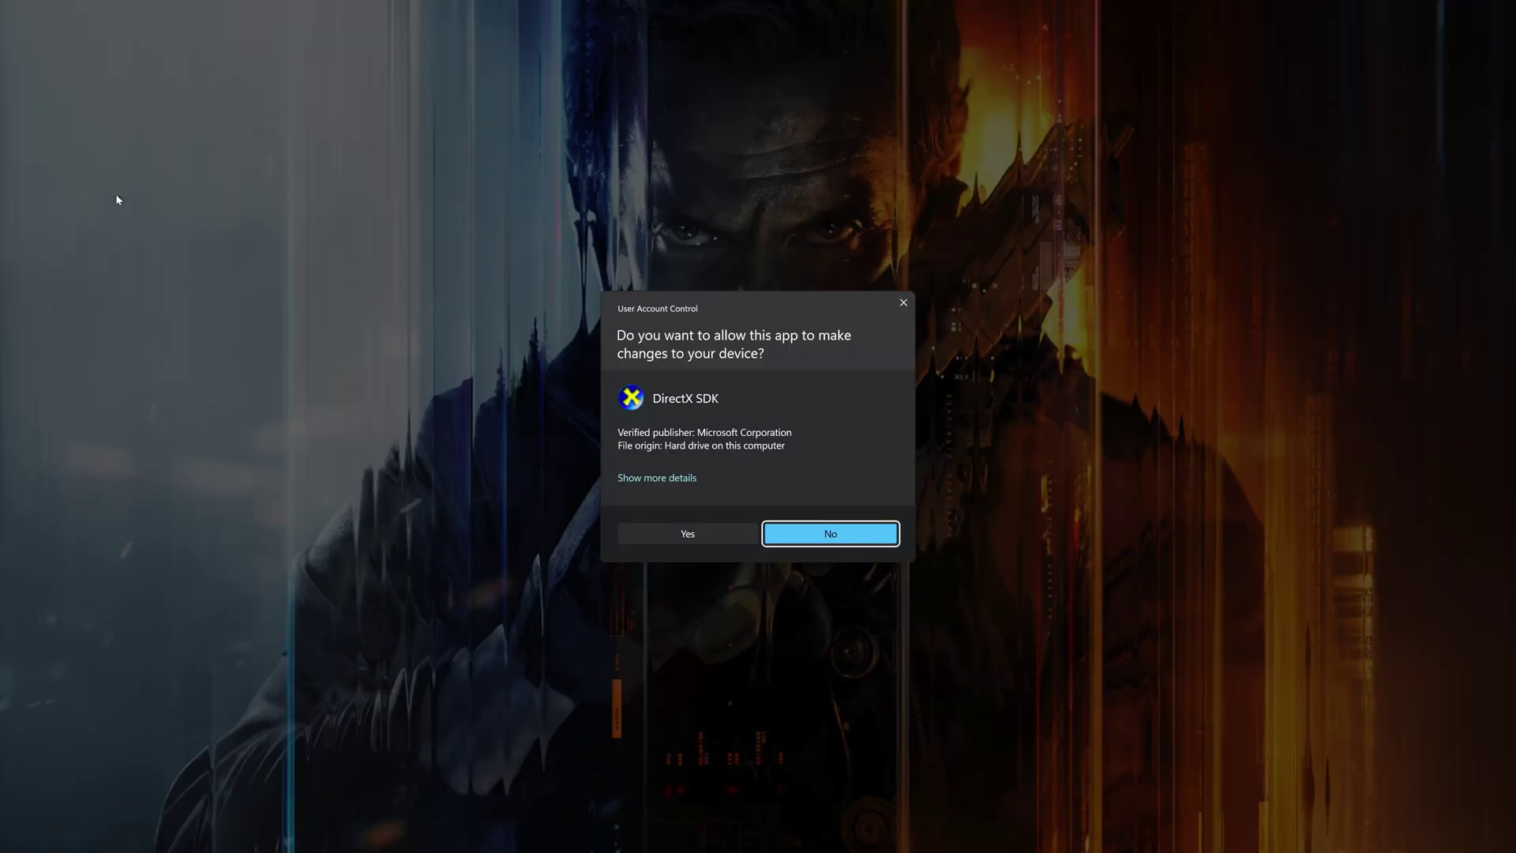
left_click(688, 535)
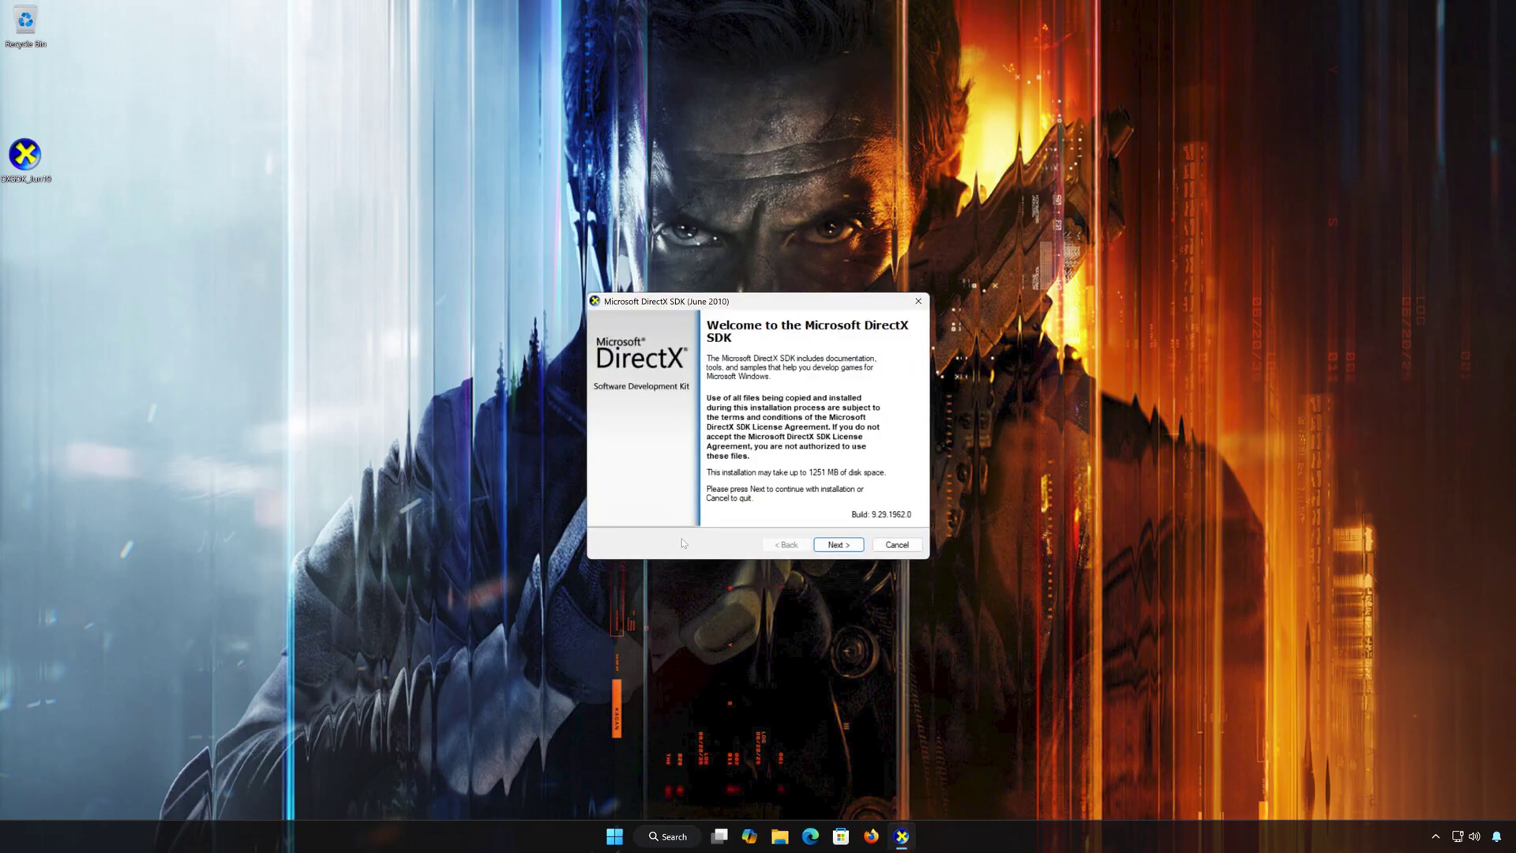
left_click(845, 550)
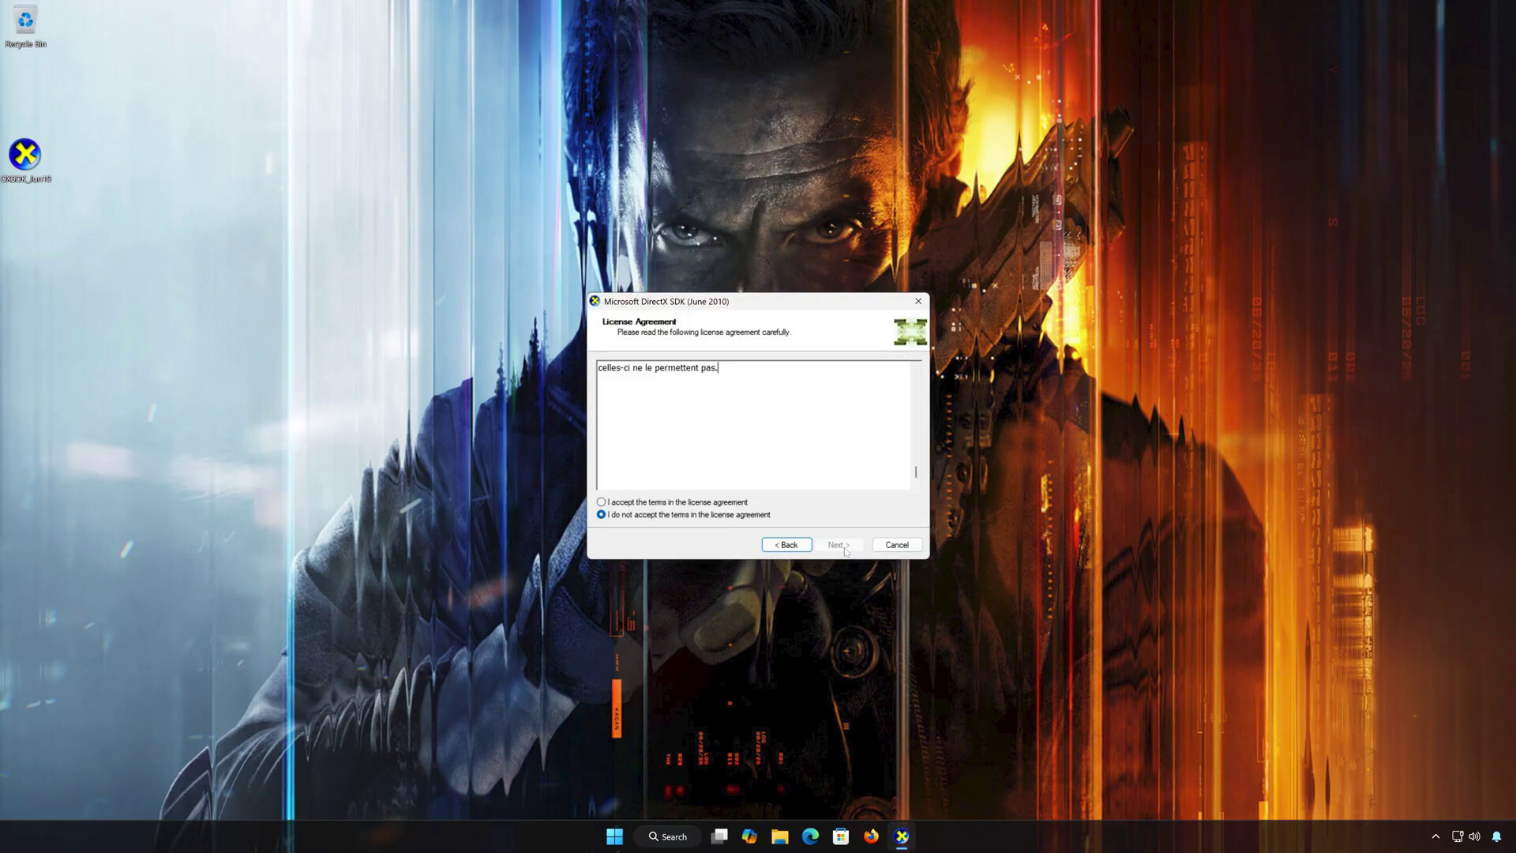
Accept the licence agreement and decline the customer experience improvement program.
left_click(603, 502)
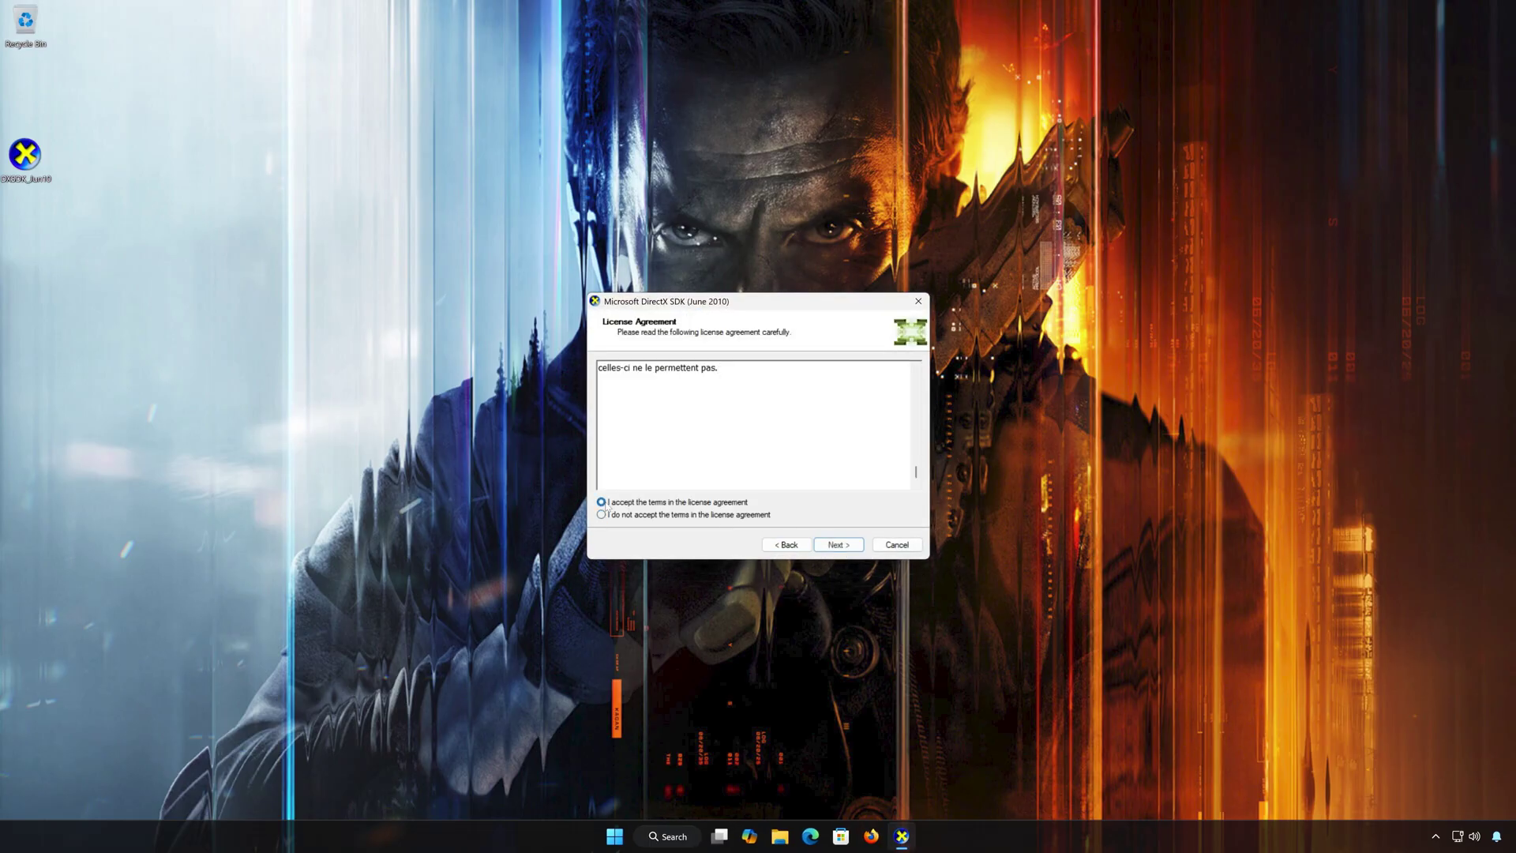
left_click(858, 546)
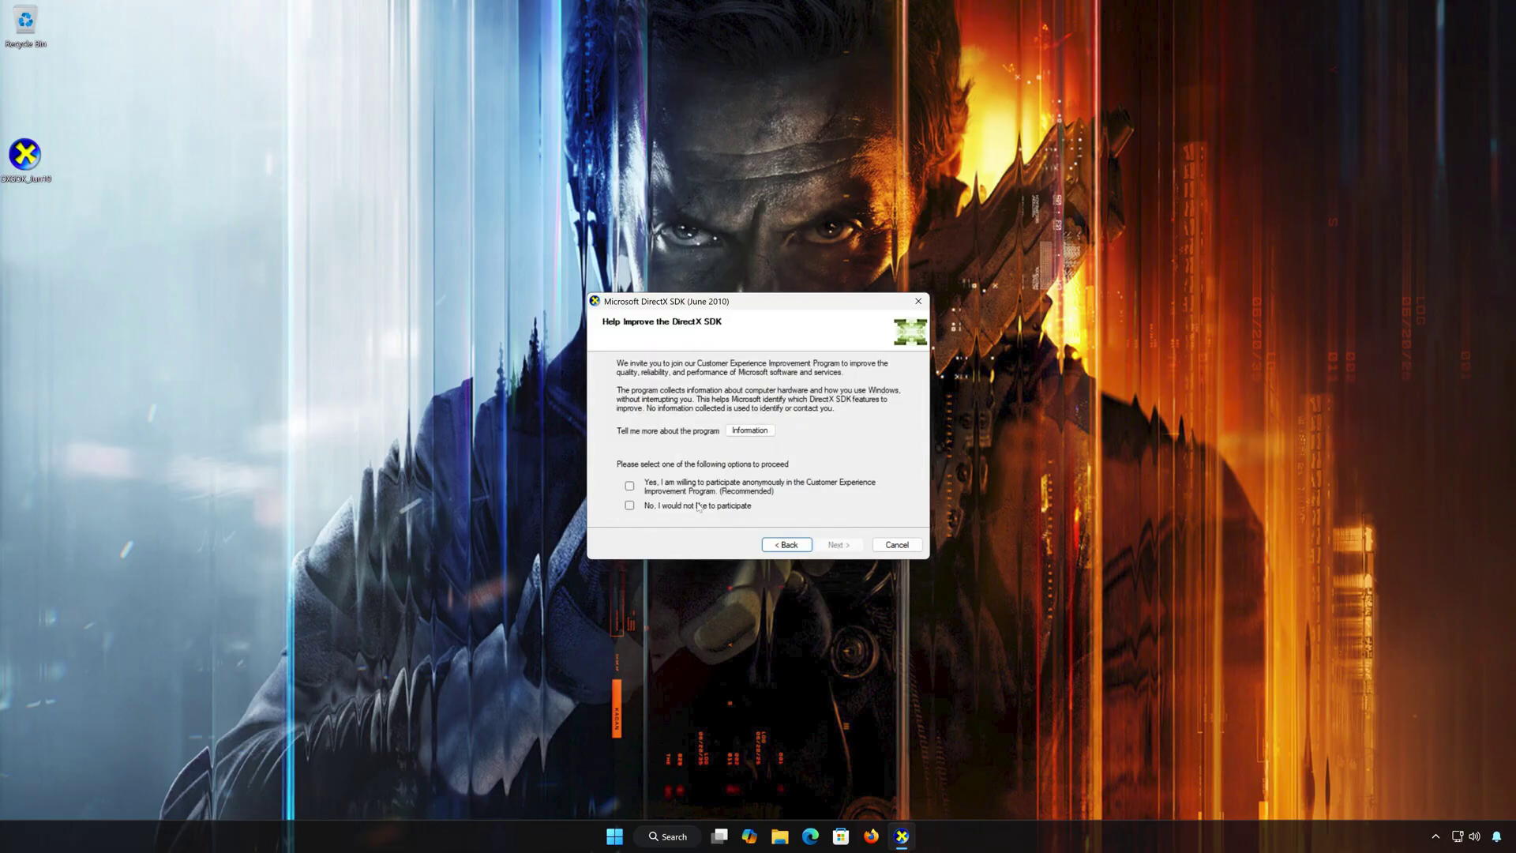
left_click(629, 505)
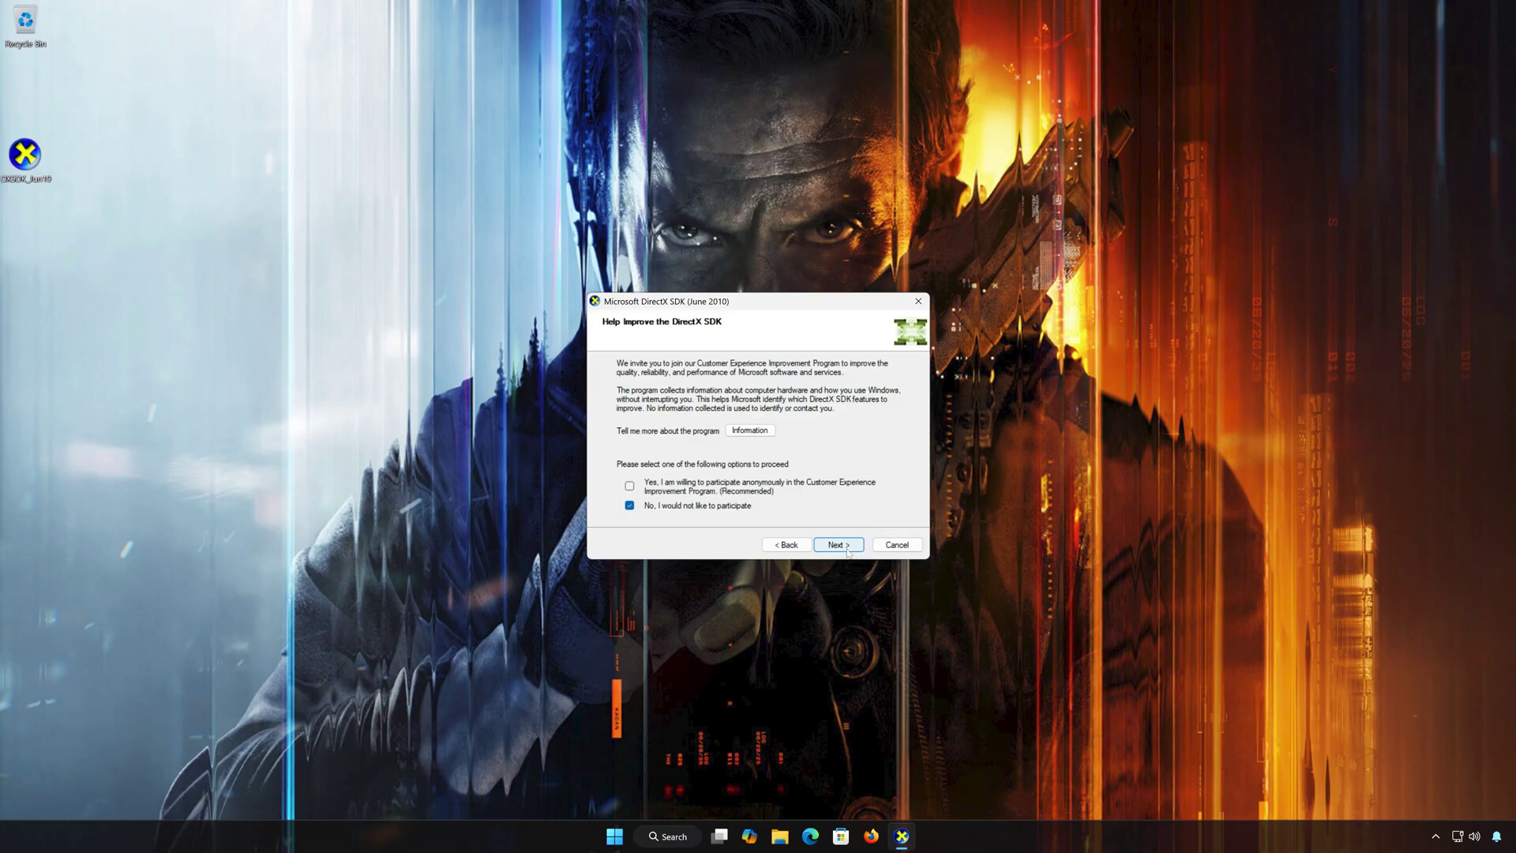
left_click(847, 551)
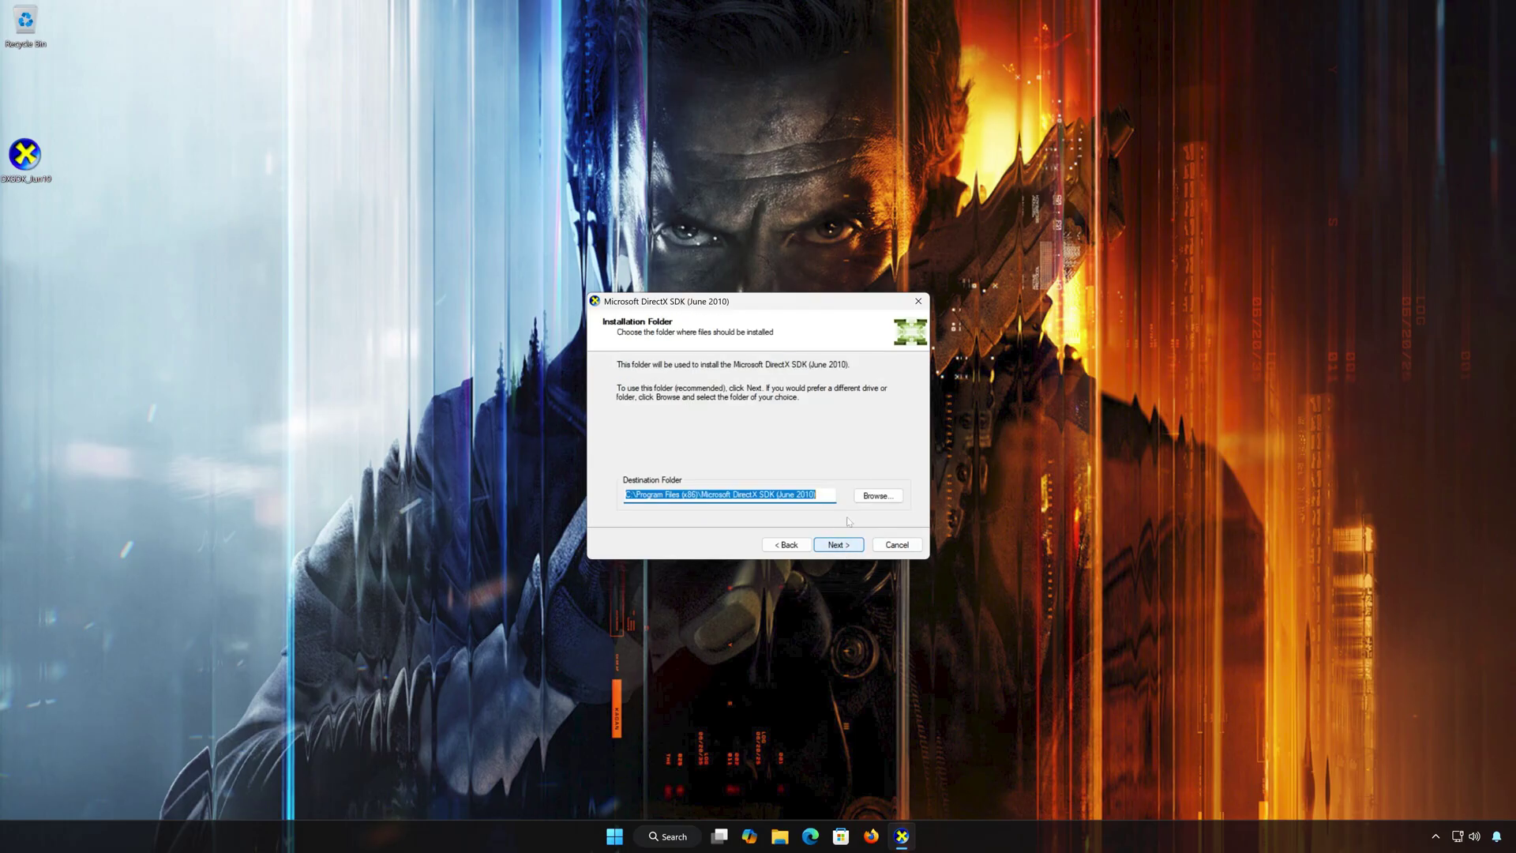
Install the SDK into the default folder with default features, finish setup, and open the Start menu.
left_click(837, 545)
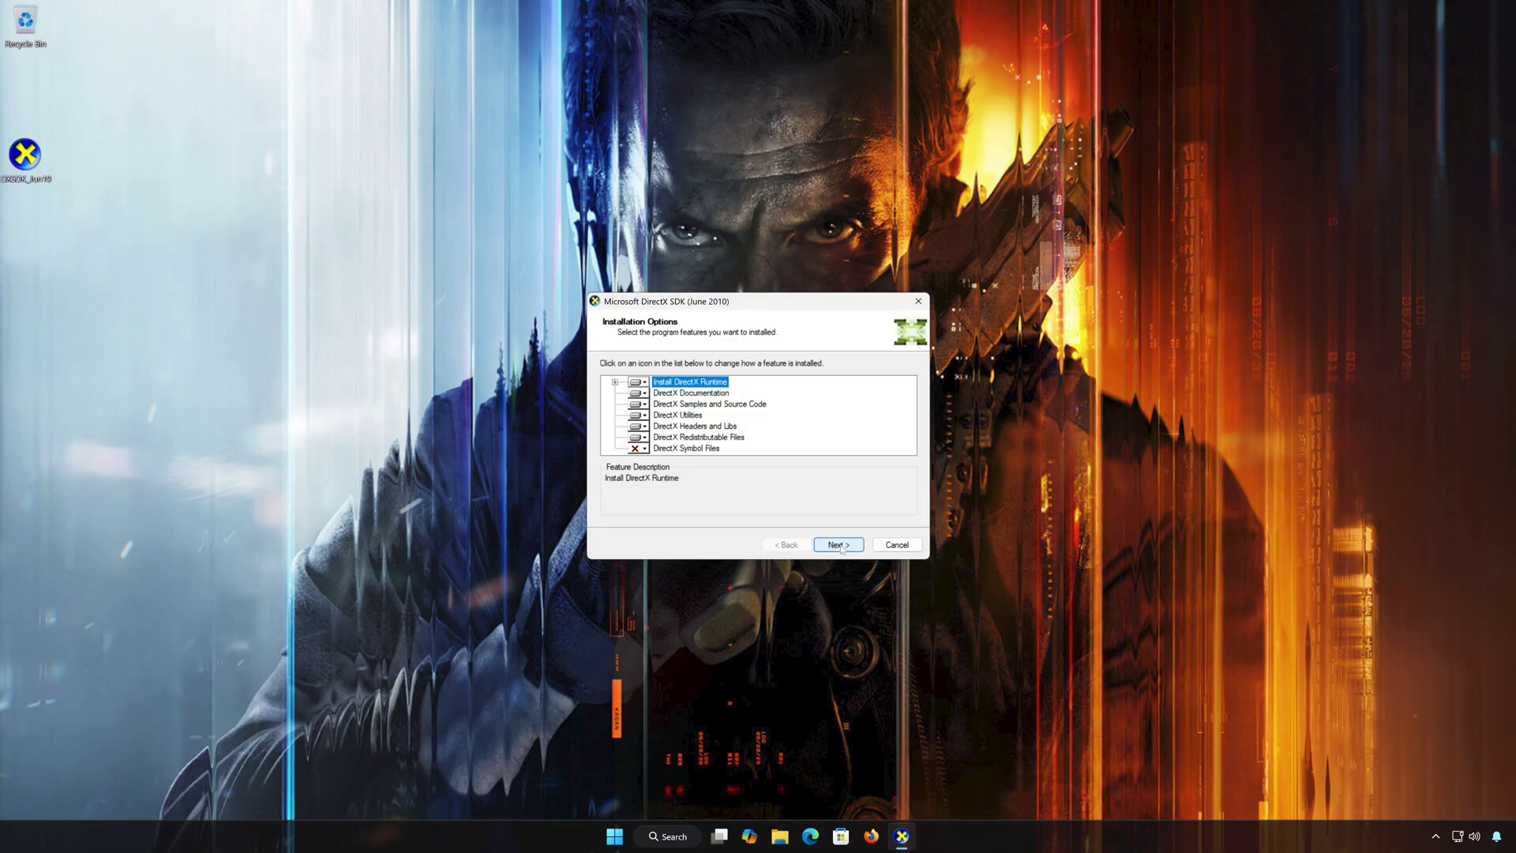
left_click(837, 545)
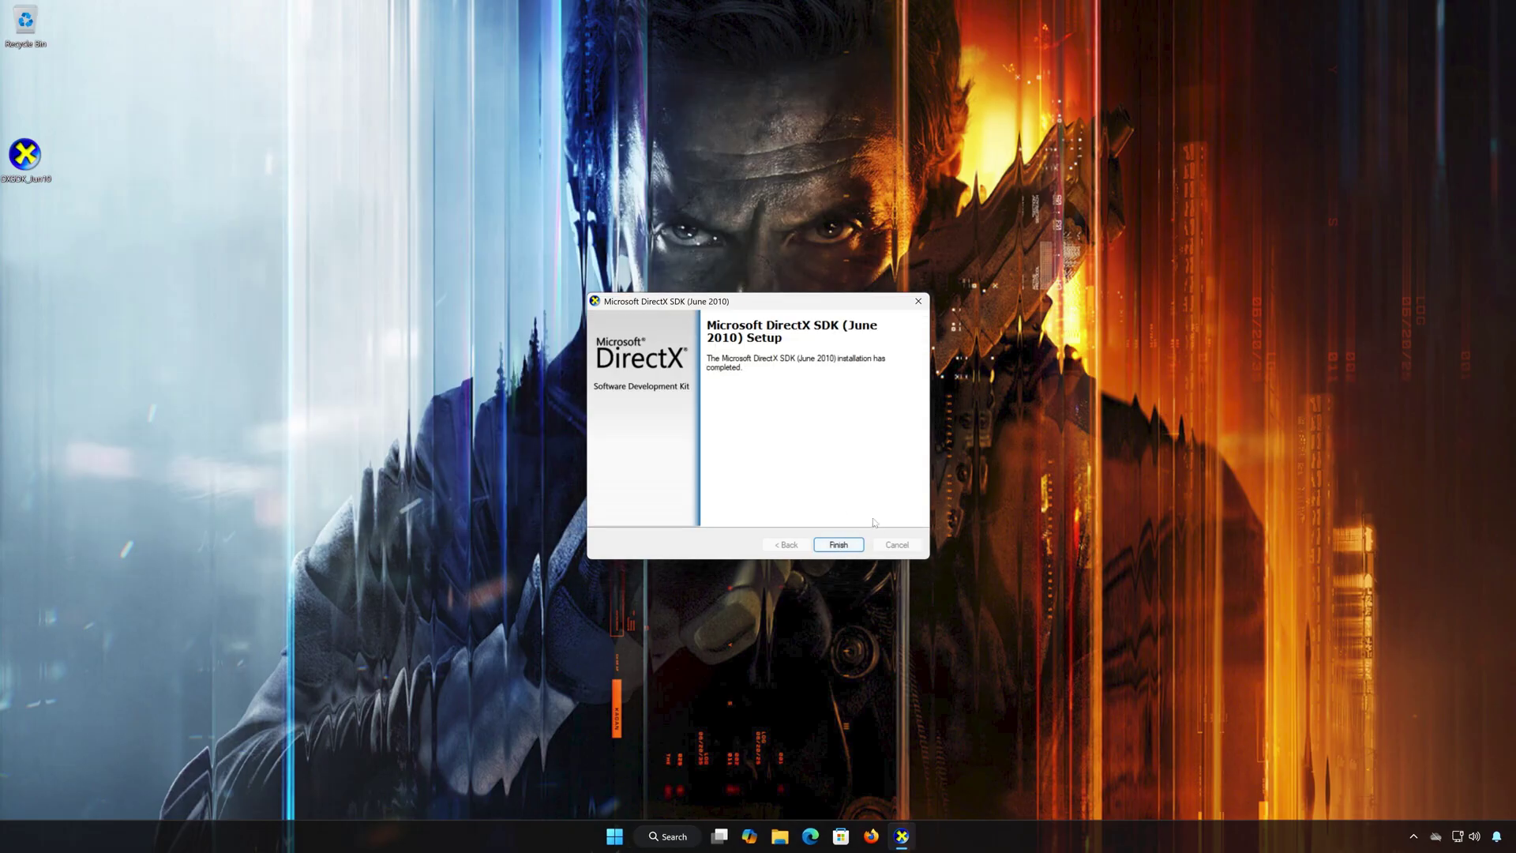
left_click(837, 544)
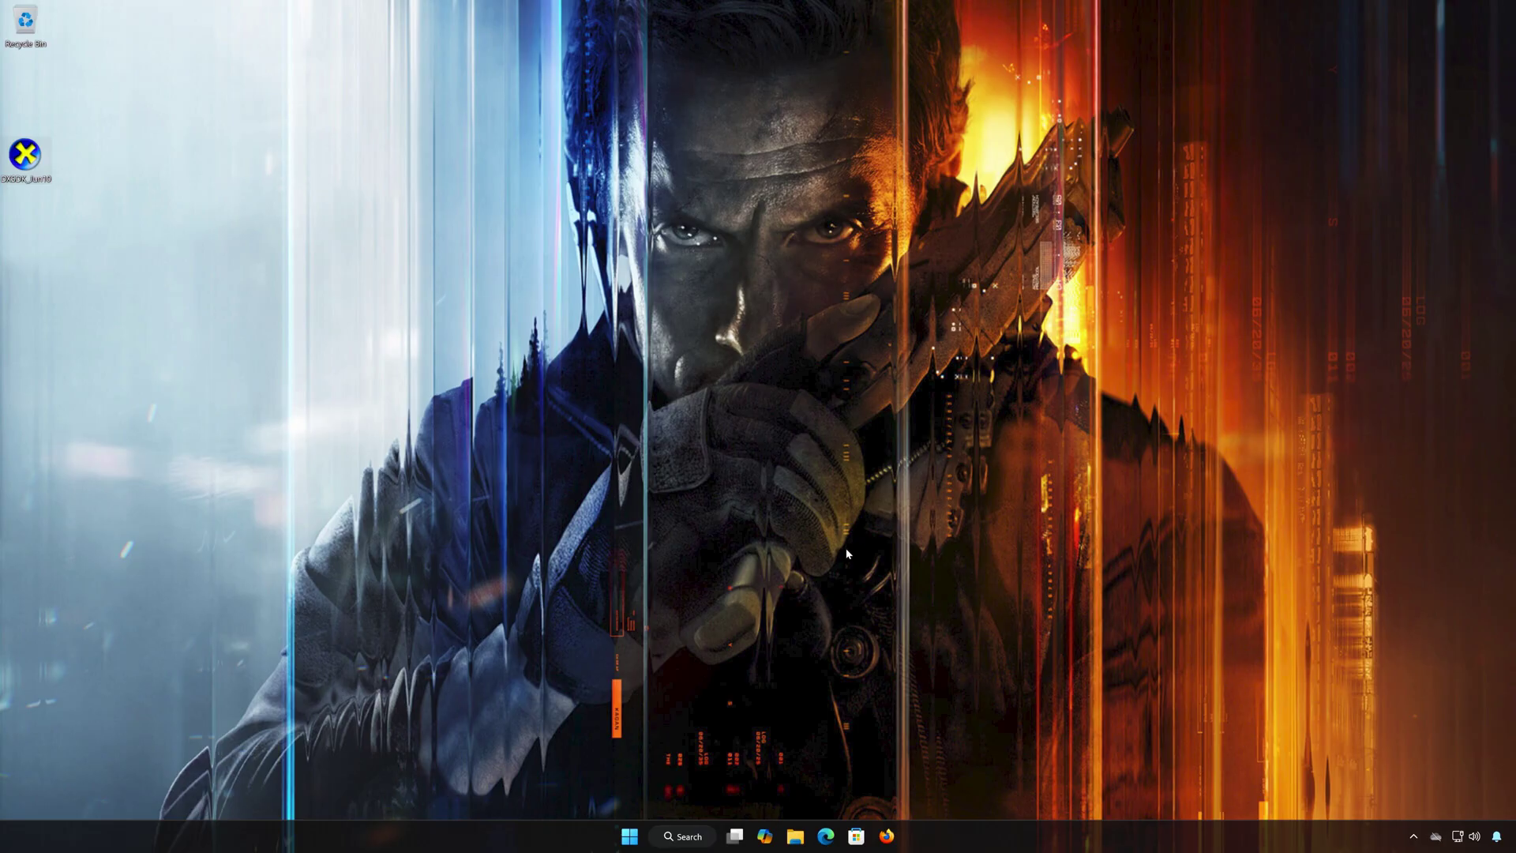
left_click(629, 836)
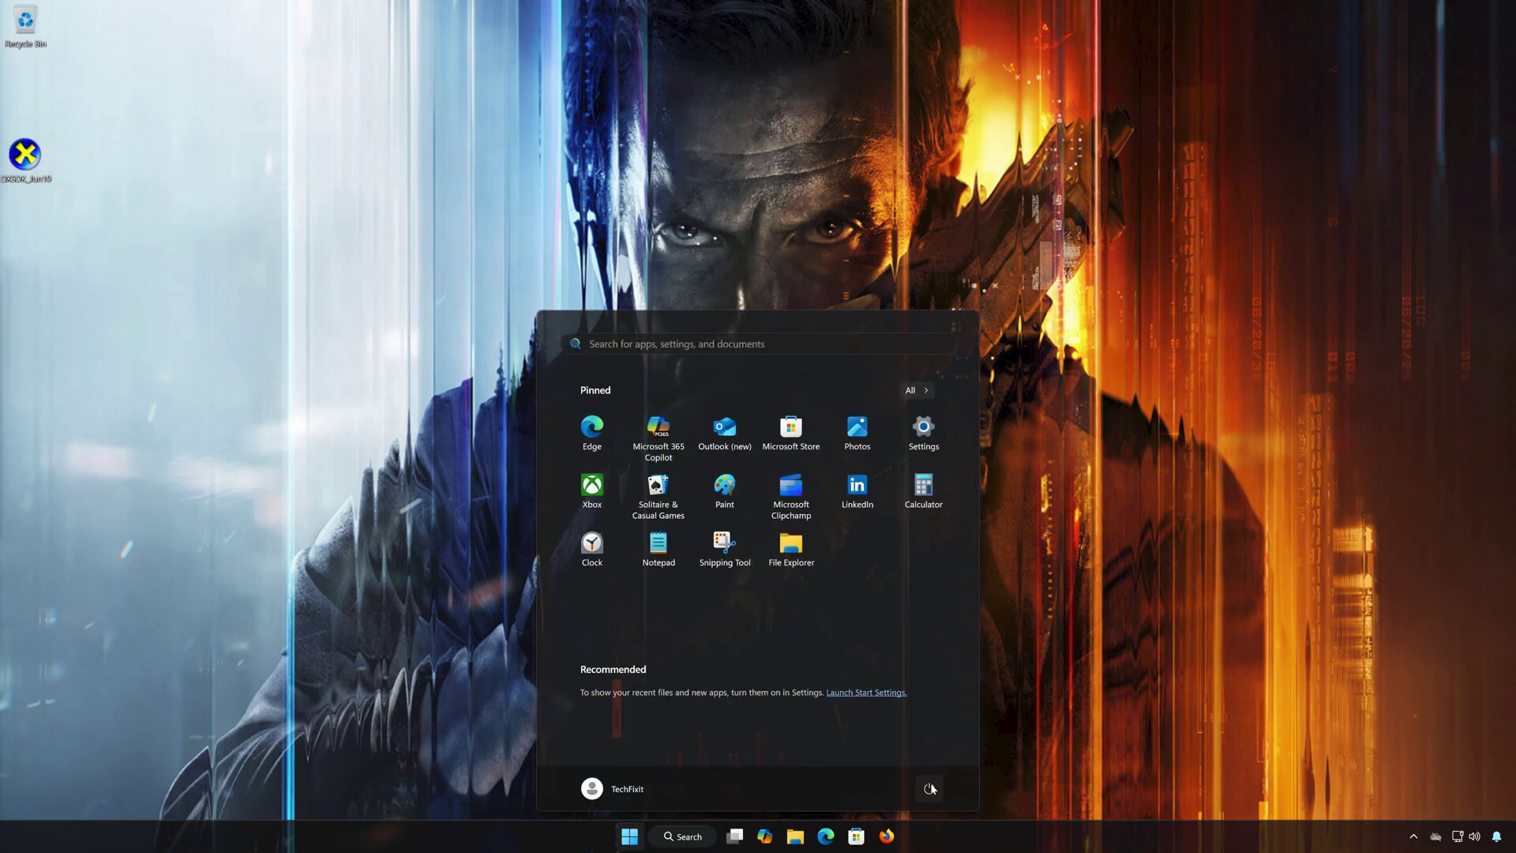